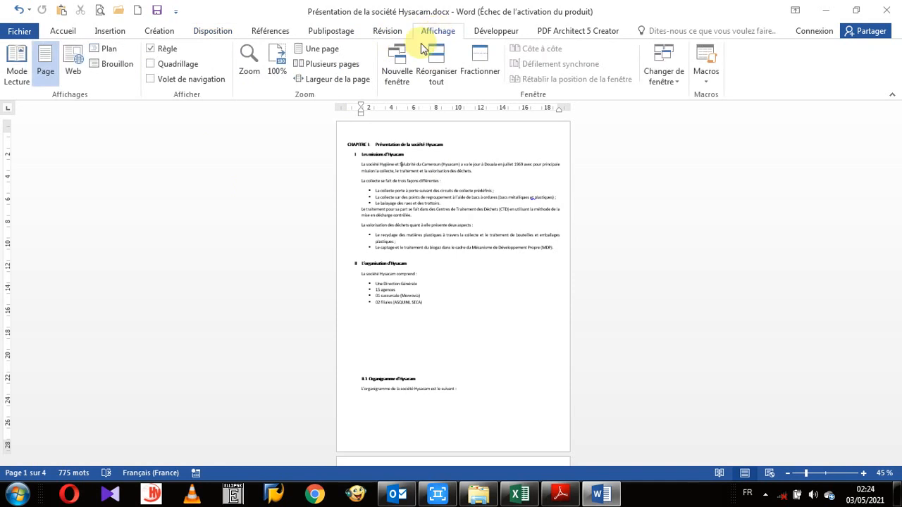
Step: Set the document zoom to 100%
{"action": "left_click", "coordinate": [277, 63]}
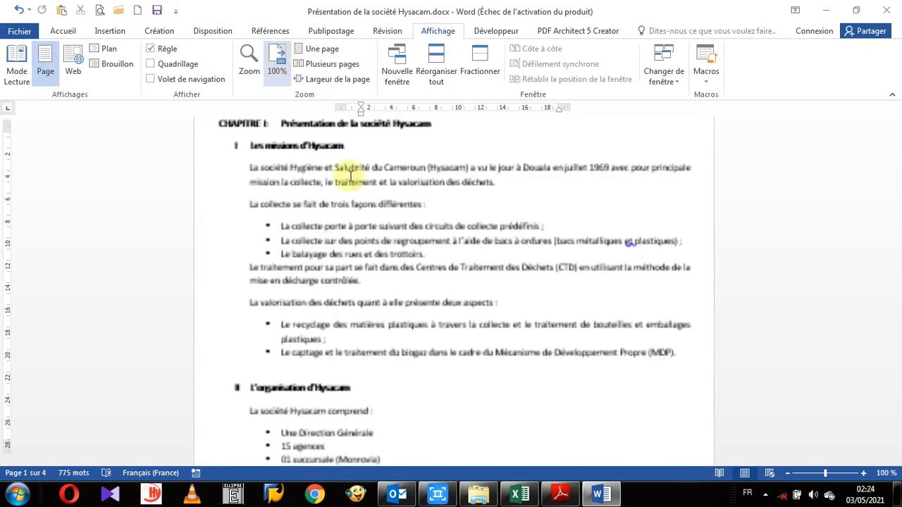
{"action": "scroll", "coordinate": [437, 257], "scroll_direction": "up", "scroll_amount": 2}
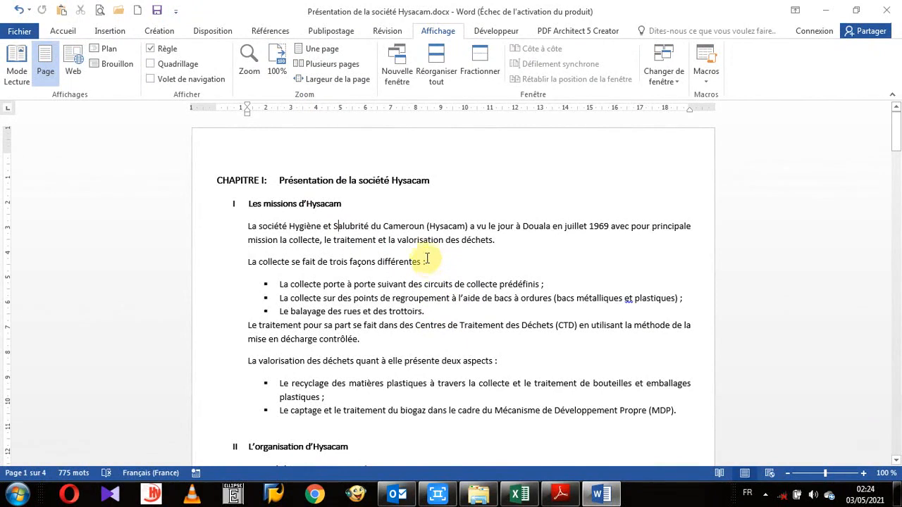
Step: Examine the spacing around heading II.1 "Organigramme d'Hysacam" and where its organisation chart falls relative to the page break
{"action": "scroll", "coordinate": [427, 258], "scroll_direction": "down", "scroll_amount": 8}
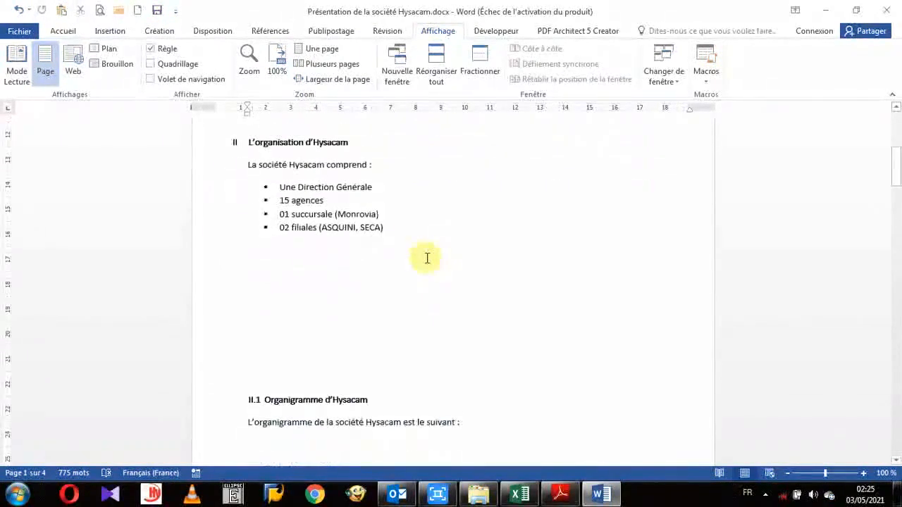
{"action": "scroll", "coordinate": [427, 259], "scroll_direction": "down", "scroll_amount": 1}
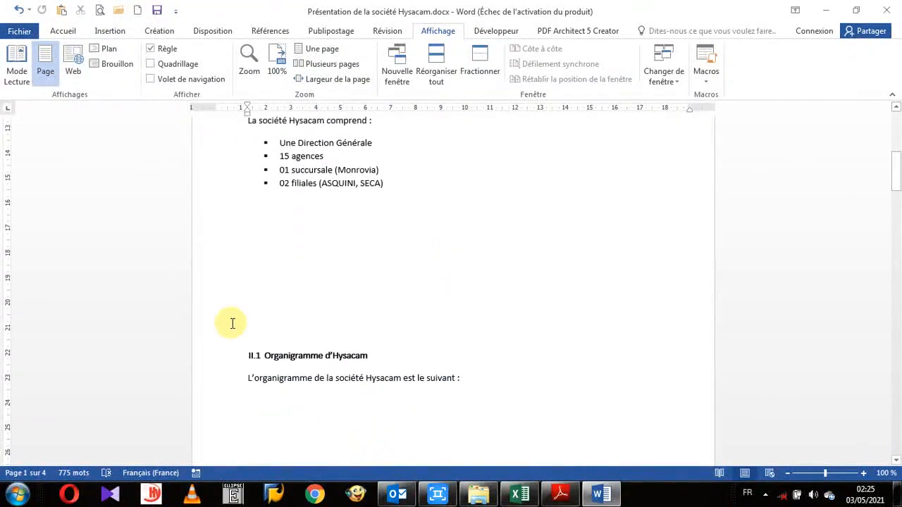
{"action": "left_click", "coordinate": [265, 355]}
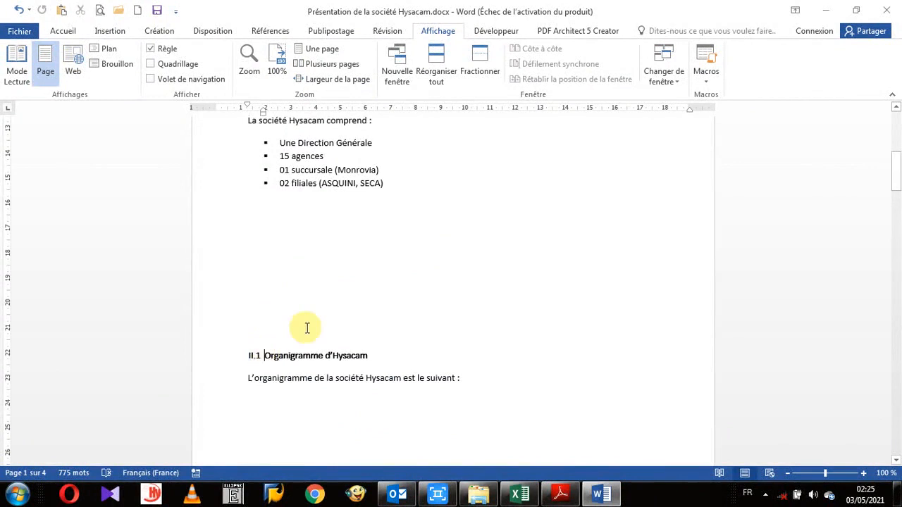
{"action": "scroll", "coordinate": [373, 352], "scroll_direction": "down", "scroll_amount": 8}
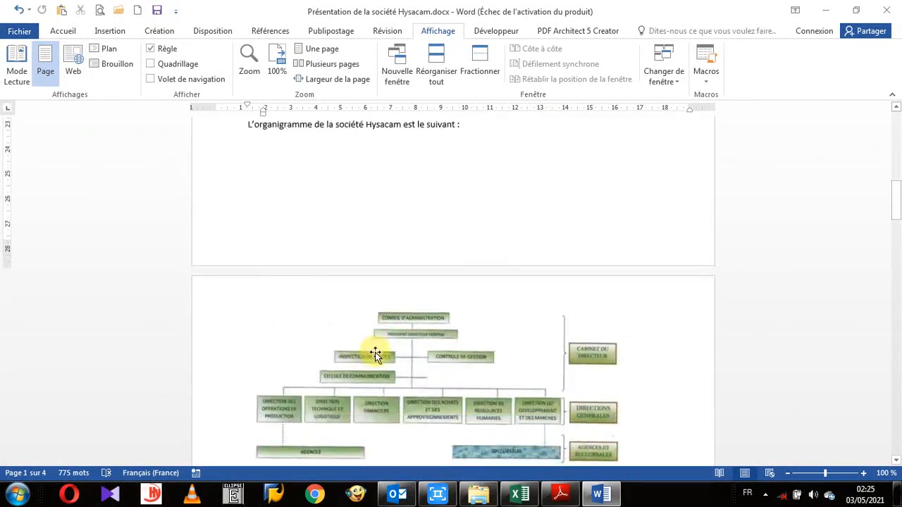
{"action": "scroll", "coordinate": [375, 354], "scroll_direction": "up", "scroll_amount": 10}
{"action": "scroll", "coordinate": [303, 243], "scroll_direction": "up", "scroll_amount": 4}
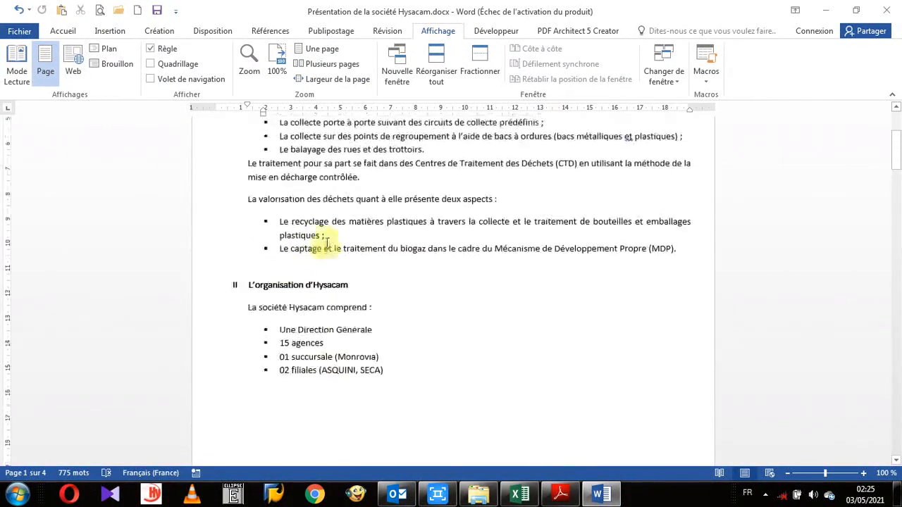
{"action": "scroll", "coordinate": [303, 345], "scroll_direction": "down", "scroll_amount": 2}
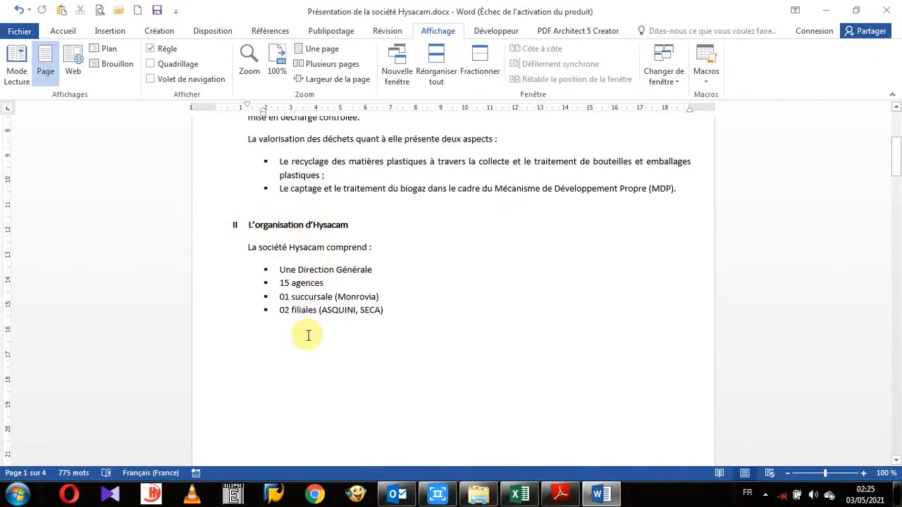
{"action": "scroll", "coordinate": [316, 333], "scroll_direction": "down", "scroll_amount": 6}
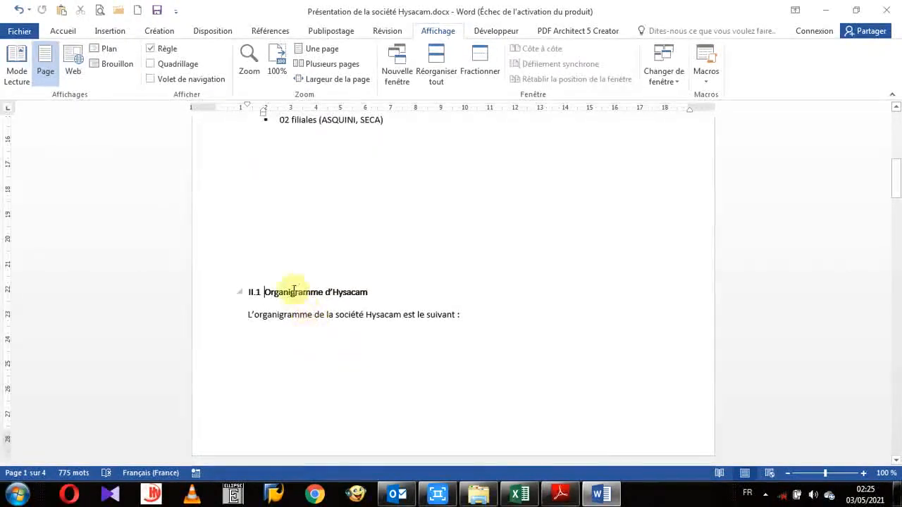
{"action": "scroll", "coordinate": [302, 296], "scroll_direction": "up", "scroll_amount": 5}
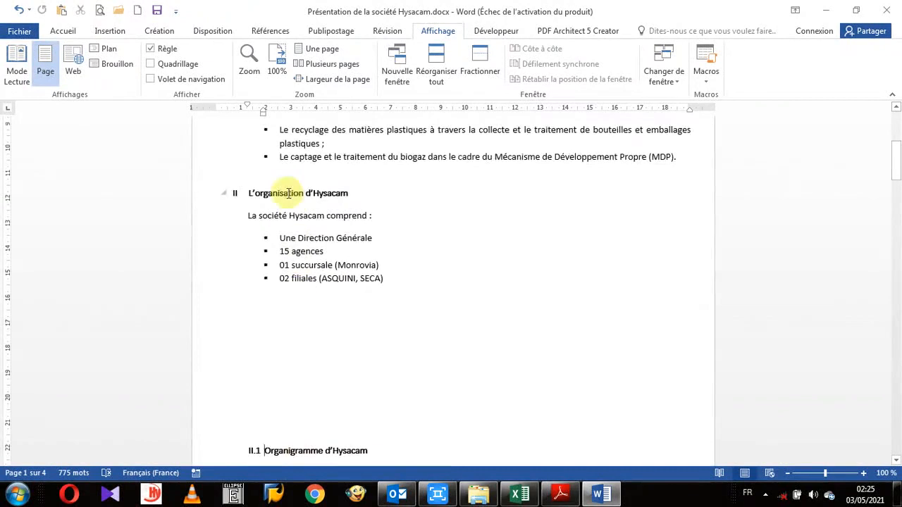
{"action": "scroll", "coordinate": [291, 367], "scroll_direction": "down", "scroll_amount": 4}
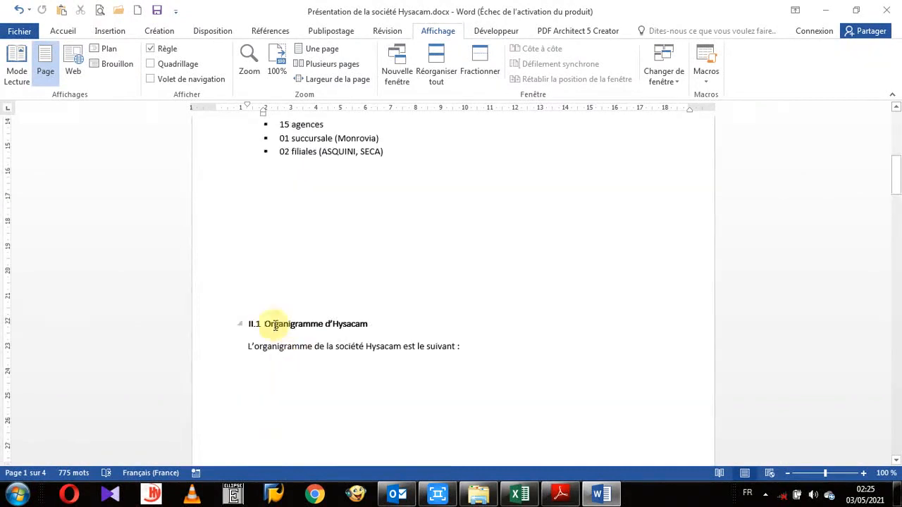
{"action": "scroll", "coordinate": [342, 325], "scroll_direction": "down", "scroll_amount": 2}
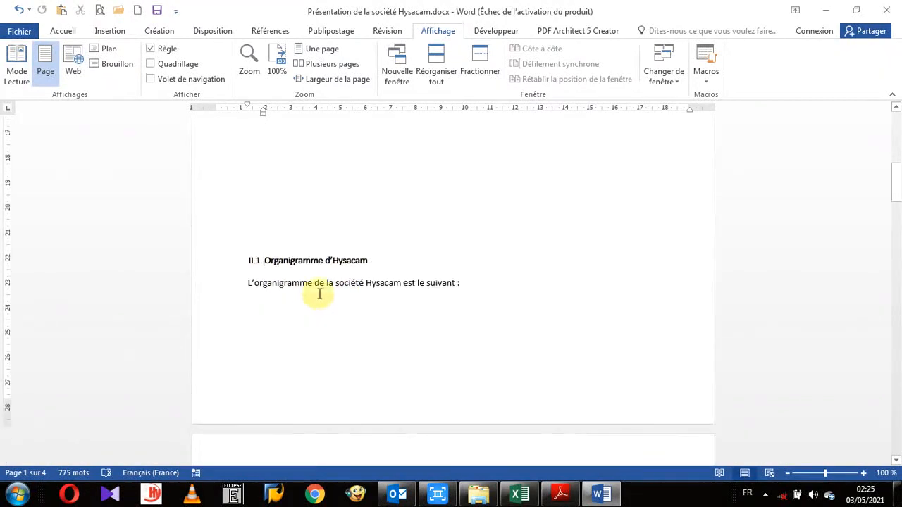
{"action": "scroll", "coordinate": [318, 294], "scroll_direction": "down", "scroll_amount": 4}
{"action": "scroll", "coordinate": [319, 293], "scroll_direction": "down", "scroll_amount": 4}
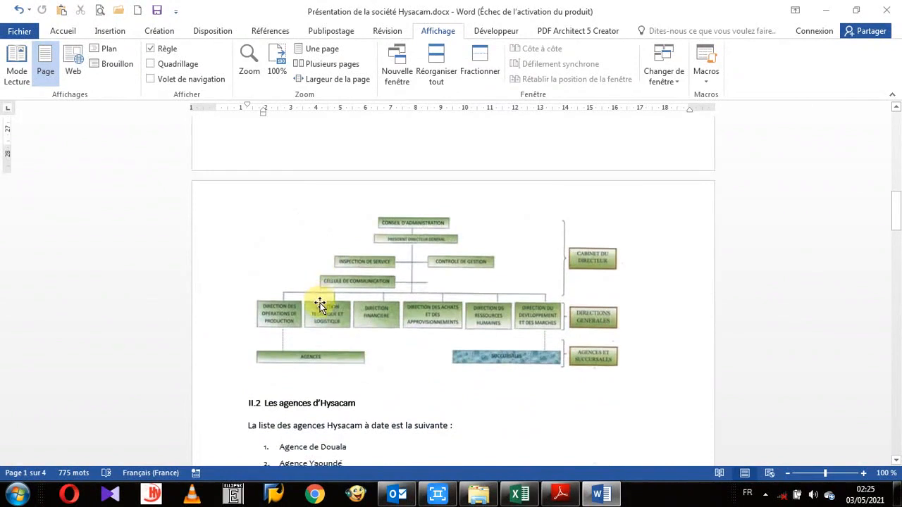
{"action": "left_click", "coordinate": [330, 299]}
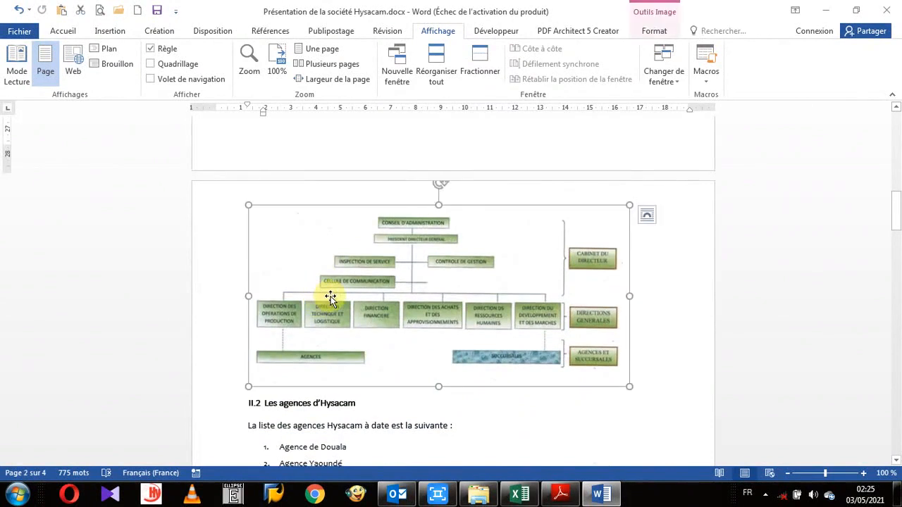
{"action": "scroll", "coordinate": [331, 296], "scroll_direction": "up", "scroll_amount": 6}
{"action": "left_click", "coordinate": [290, 184]}
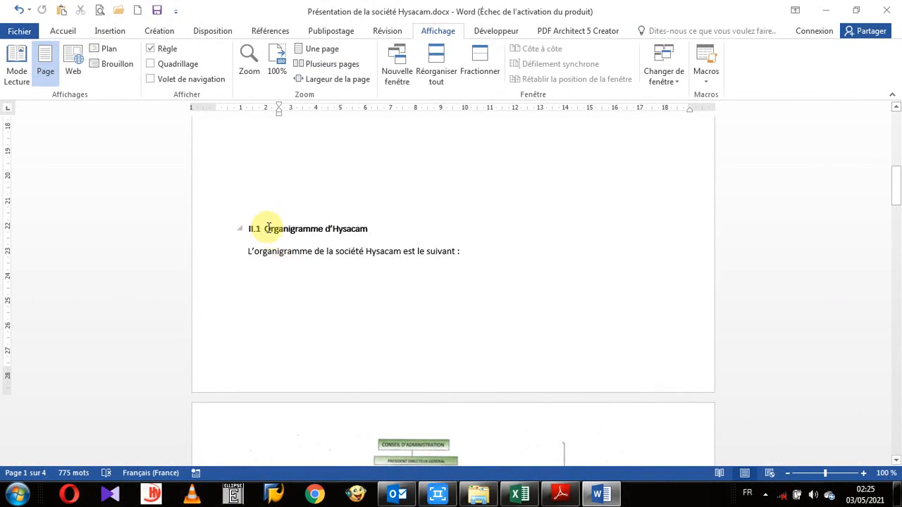
{"action": "scroll", "coordinate": [258, 286], "scroll_direction": "down", "scroll_amount": 3}
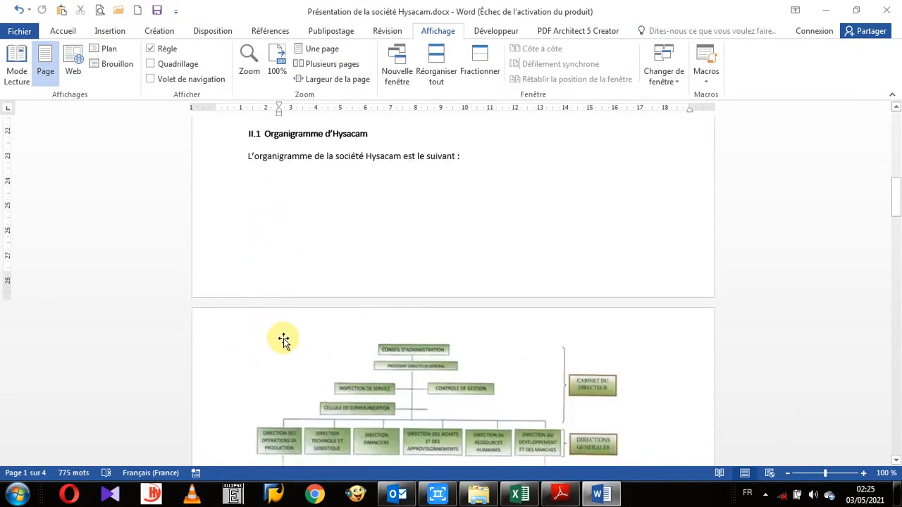
{"action": "scroll", "coordinate": [330, 246], "scroll_direction": "up", "scroll_amount": 6}
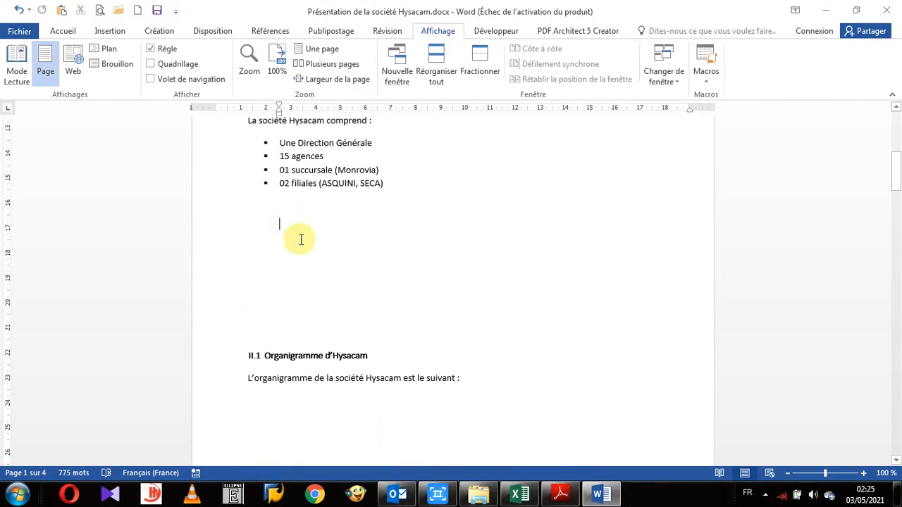
Step: Insert empty paragraphs in the blank area above heading II.1 until the heading moves onto the same page as its organisation chart
{"action": "scroll", "coordinate": [308, 244], "scroll_direction": "down", "scroll_amount": 2}
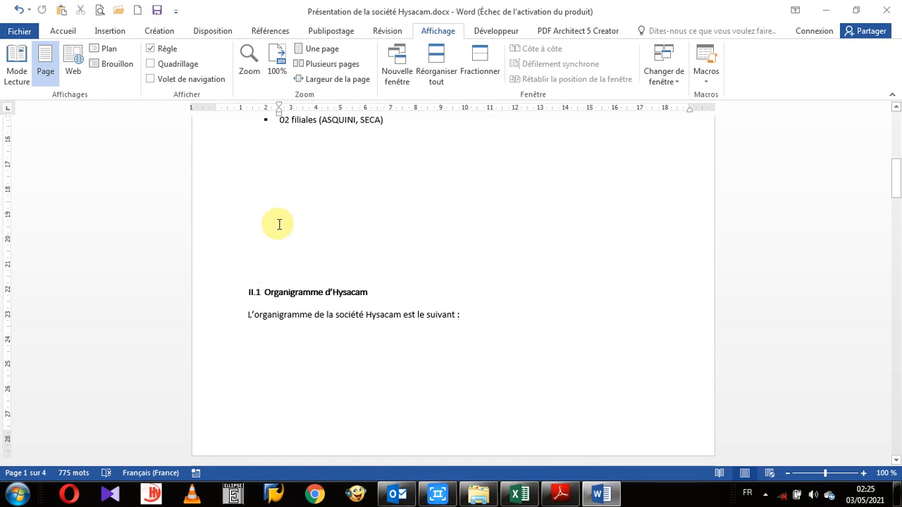
{"action": "left_click", "coordinate": [291, 199]}
{"action": "key", "text": "Return"}
{"action": "key", "text": "Return"}
{"action": "key", "text": "Return"}
{"action": "key", "text": "Return"}
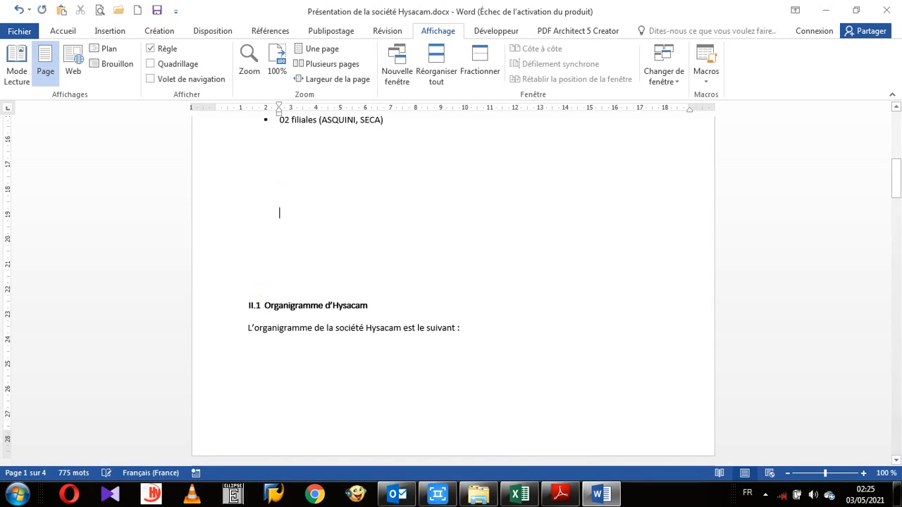
{"action": "key", "text": "Return"}
{"action": "key", "text": "Return"}
{"action": "key", "text": "Return"}
{"action": "key", "text": "Return"}
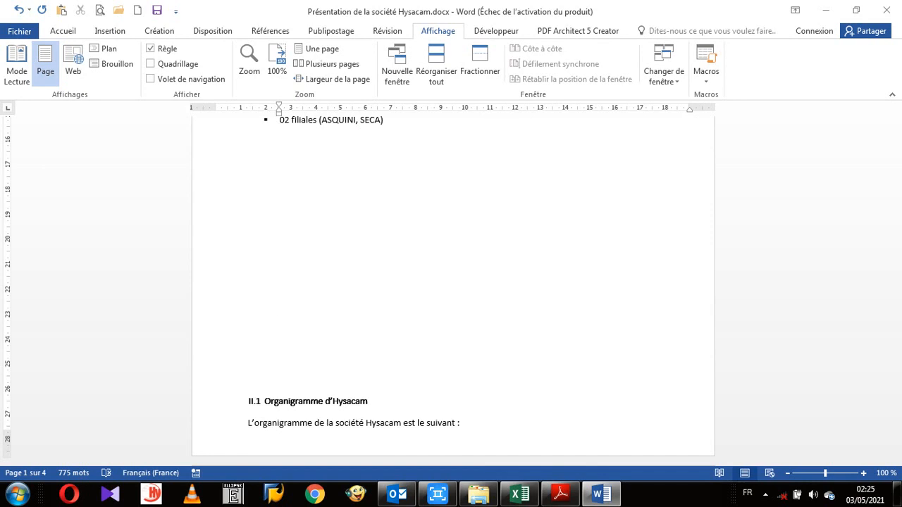
{"action": "key", "text": "Return"}
{"action": "key", "text": "Return"}
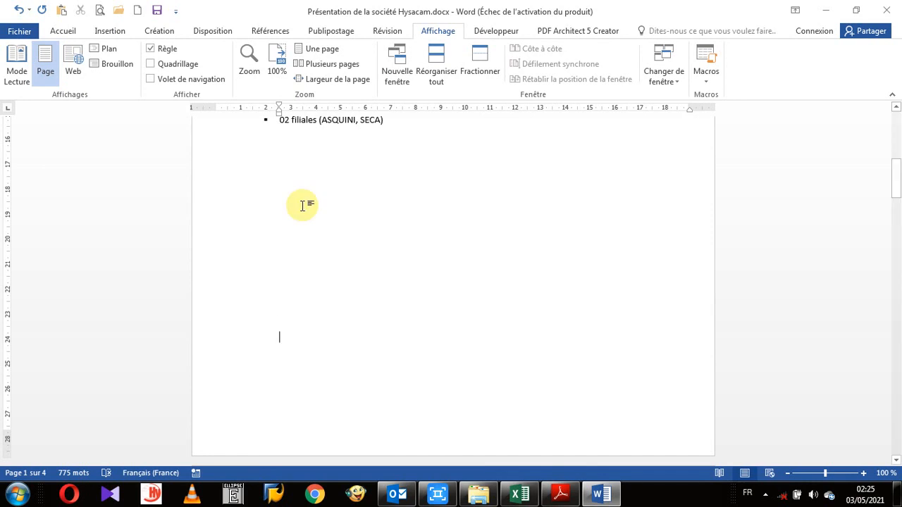
{"action": "scroll", "coordinate": [282, 253], "scroll_direction": "down", "scroll_amount": 4}
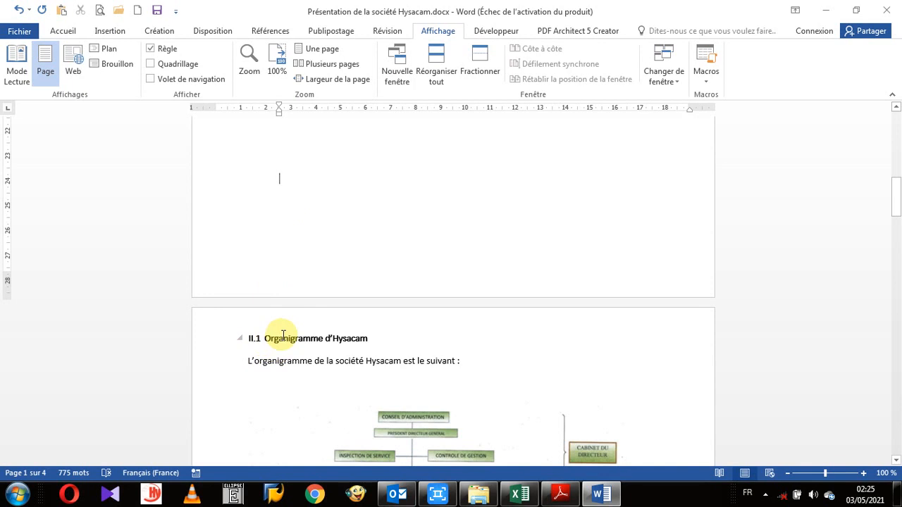
{"action": "scroll", "coordinate": [283, 335], "scroll_direction": "down", "scroll_amount": 2}
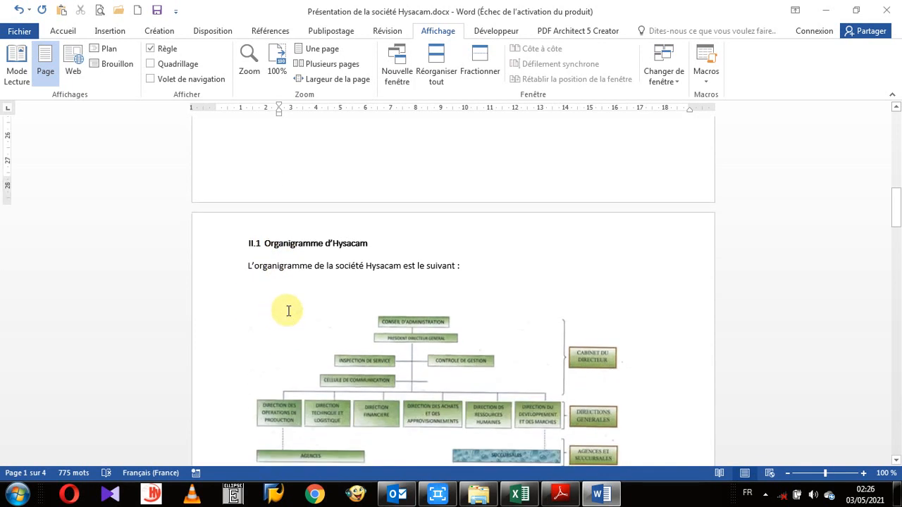
Step: Add three filler lines, "Hhhhhhh", "Yuuuu" and "hhh", in the blank area below the bulleted list of section II
{"action": "scroll", "coordinate": [288, 311], "scroll_direction": "up", "scroll_amount": 6}
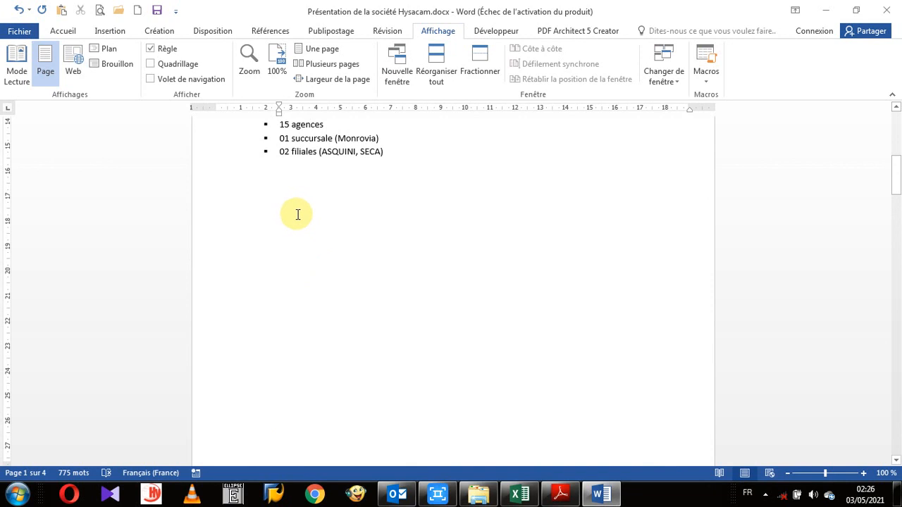
{"action": "type", "text": "hhhhhhh"}
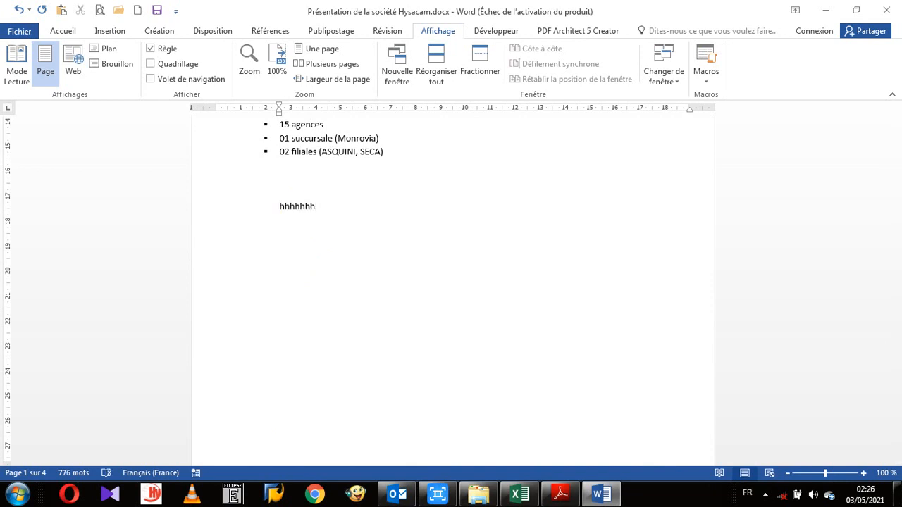
{"action": "key", "text": "Return"}
{"action": "key", "text": "Return"}
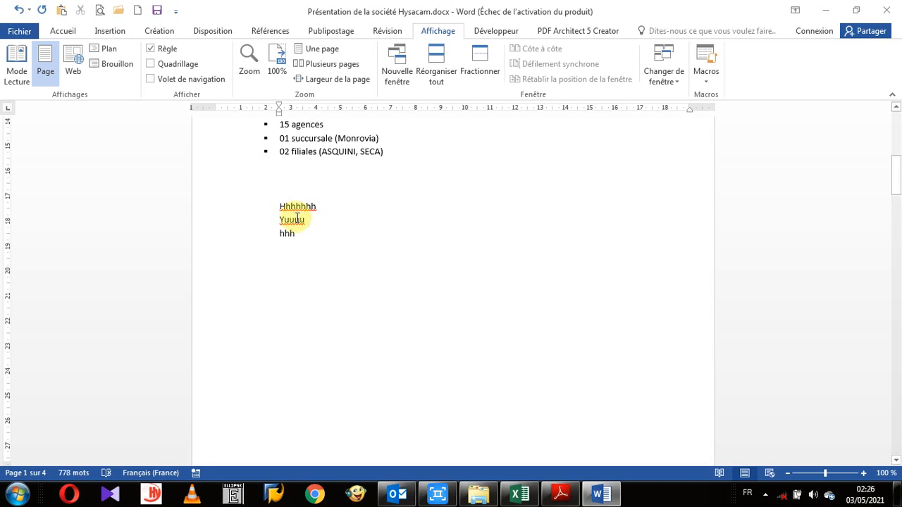
{"action": "scroll", "coordinate": [298, 319], "scroll_direction": "down", "scroll_amount": 4}
{"action": "scroll", "coordinate": [298, 318], "scroll_direction": "down", "scroll_amount": 1}
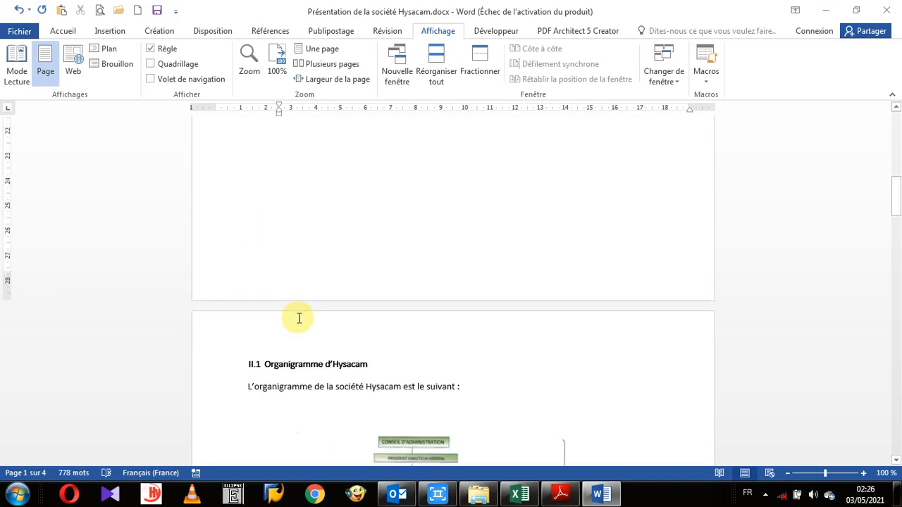
Step: Place the cursor on the empty line above heading II.1 and turn on the display of paragraph marks
{"action": "left_click", "coordinate": [287, 345]}
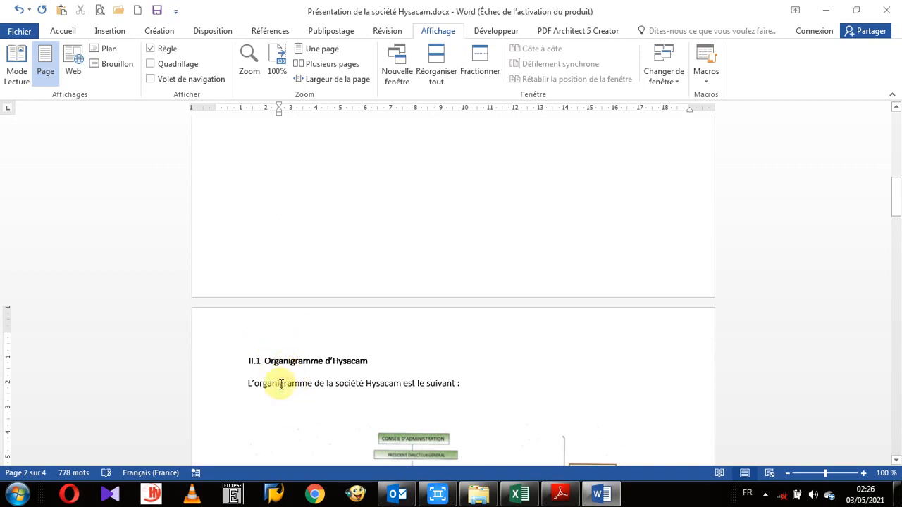
{"action": "scroll", "coordinate": [281, 338], "scroll_direction": "up", "scroll_amount": 2}
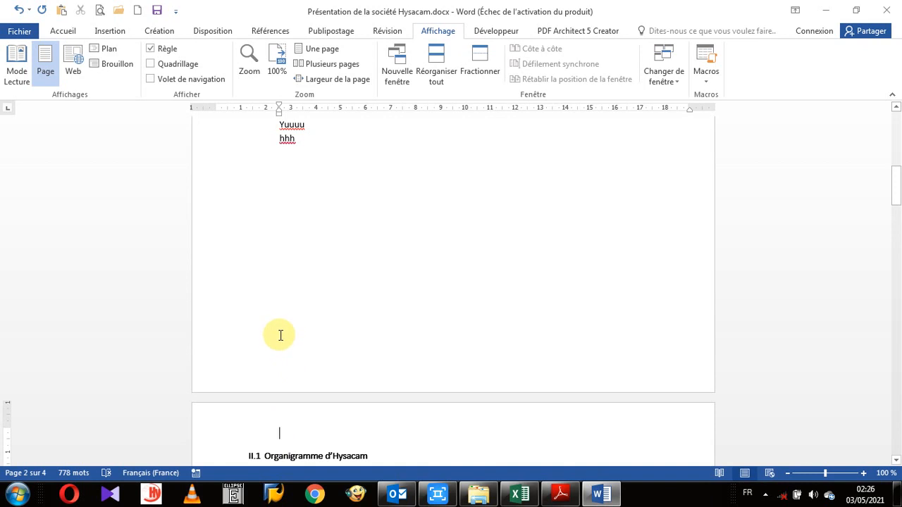
{"action": "left_click", "coordinate": [70, 33]}
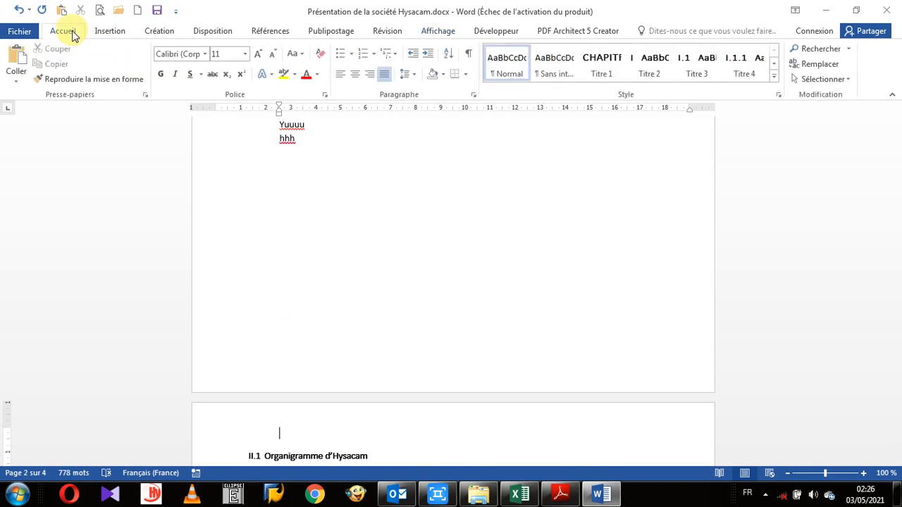
{"action": "left_click", "coordinate": [467, 57]}
Step: Examine the paragraph marks between the section II bulleted list and heading II.1 across the page break
{"action": "scroll", "coordinate": [395, 268], "scroll_direction": "up", "scroll_amount": 2}
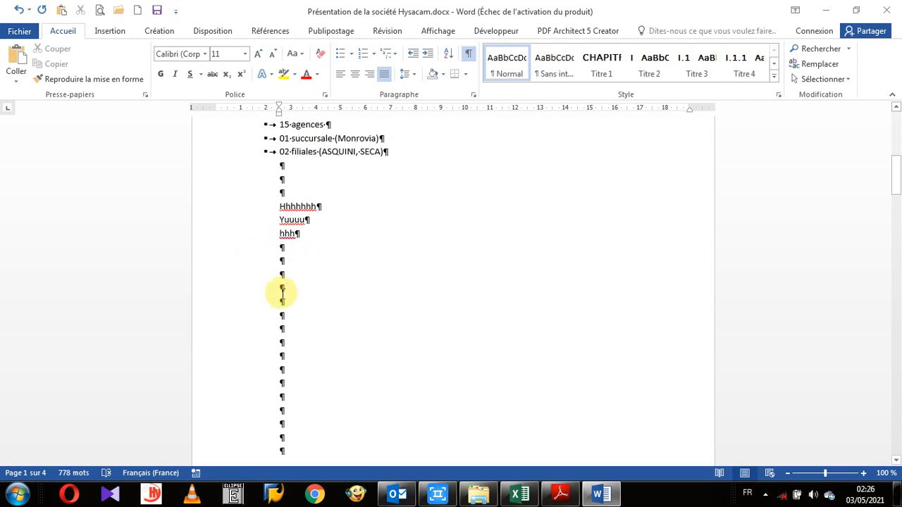
{"action": "scroll", "coordinate": [282, 313], "scroll_direction": "down", "scroll_amount": 2}
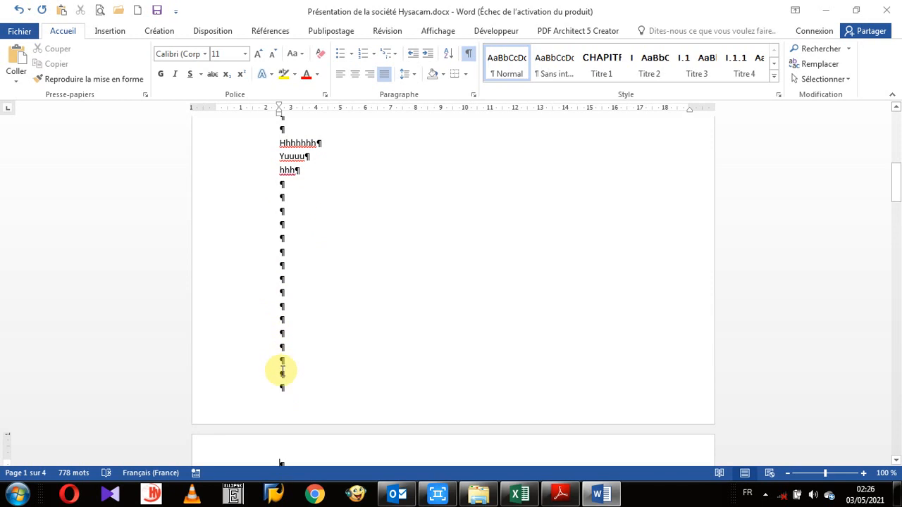
{"action": "scroll", "coordinate": [292, 339], "scroll_direction": "down", "scroll_amount": 2}
{"action": "scroll", "coordinate": [292, 340], "scroll_direction": "down", "scroll_amount": 1}
{"action": "scroll", "coordinate": [316, 183], "scroll_direction": "up", "scroll_amount": 2}
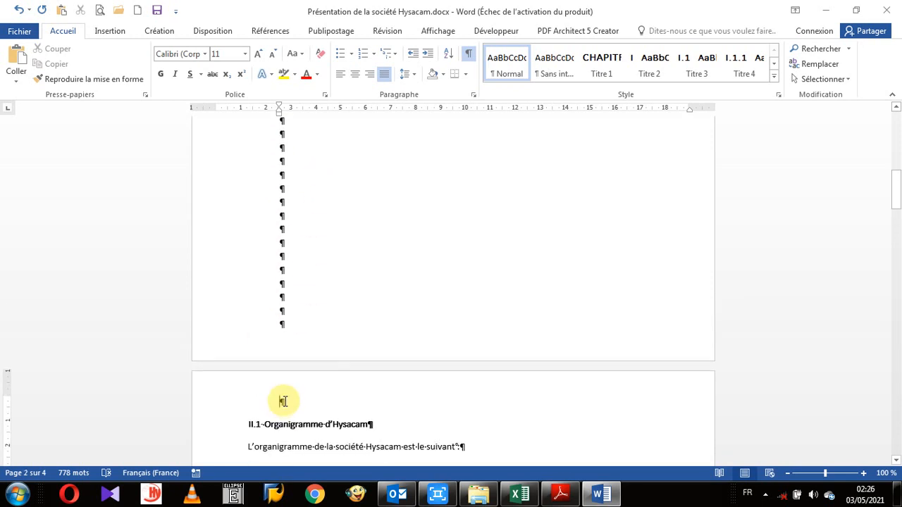
{"action": "scroll", "coordinate": [283, 401], "scroll_direction": "down", "scroll_amount": 2}
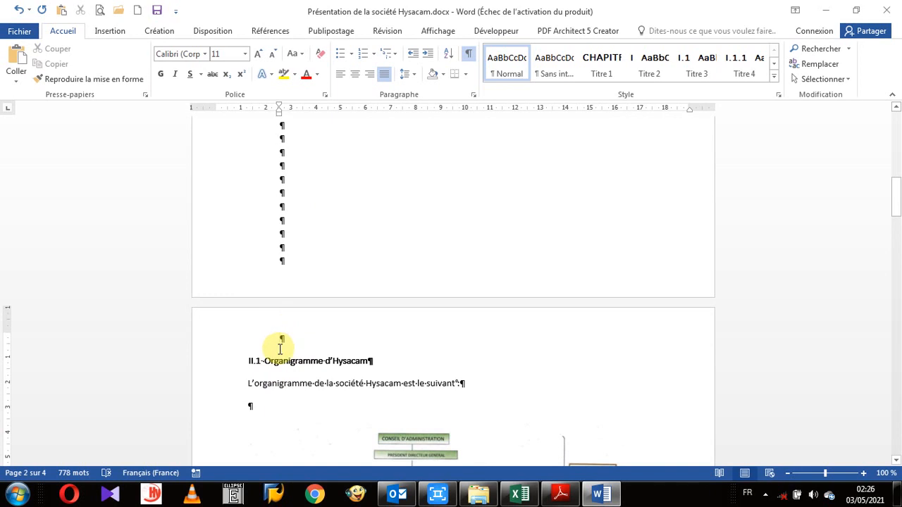
{"action": "scroll", "coordinate": [281, 347], "scroll_direction": "up", "scroll_amount": 4}
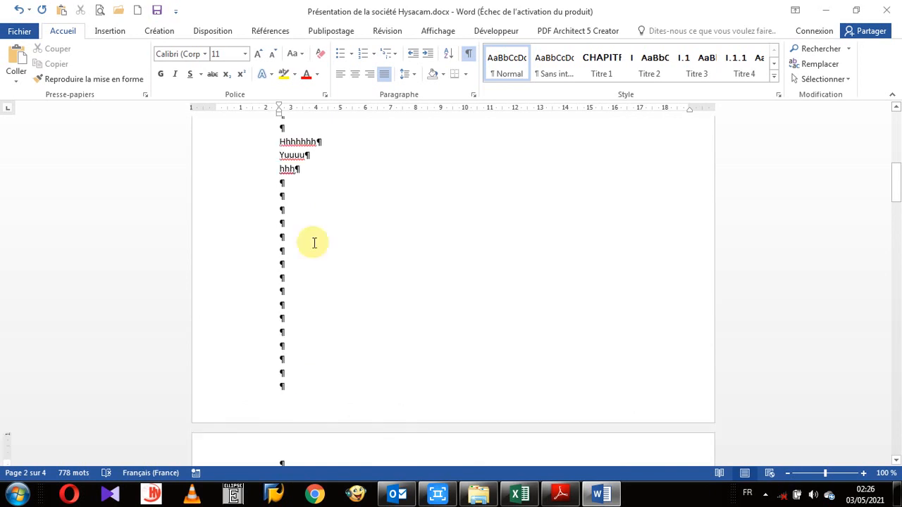
Step: Add two more filler lines, "Lllll" and "oooooo", below "Hhh" and check the position of heading II.1
{"action": "left_click", "coordinate": [328, 182]}
{"action": "type", "text": "Il"}
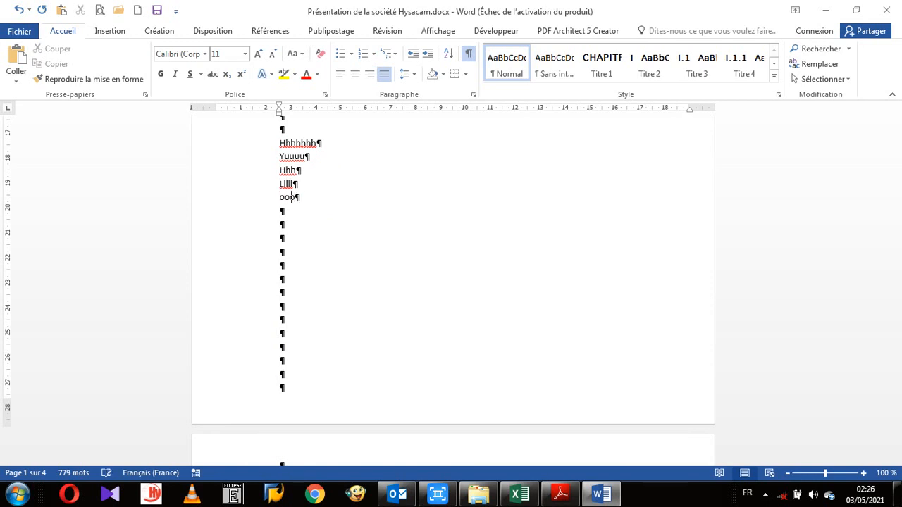
{"action": "scroll", "coordinate": [331, 226], "scroll_direction": "down", "scroll_amount": 3}
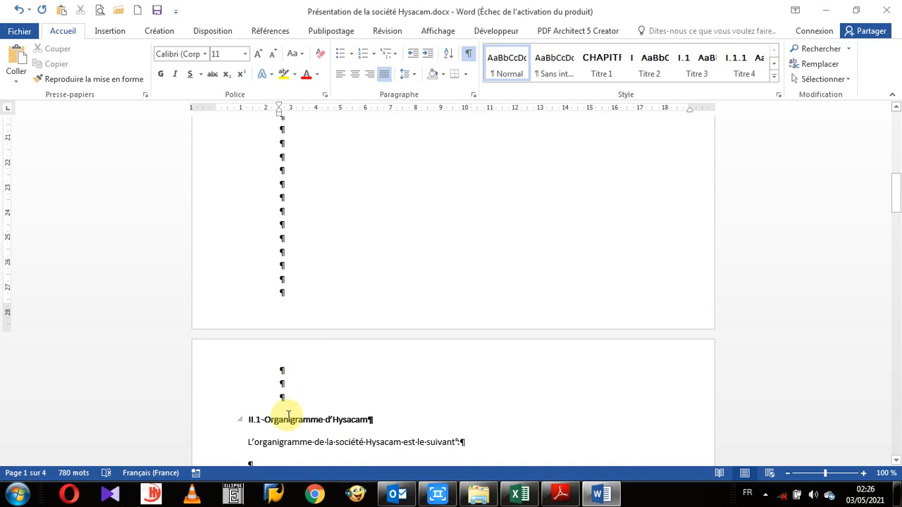
{"action": "scroll", "coordinate": [289, 404], "scroll_direction": "down", "scroll_amount": 4}
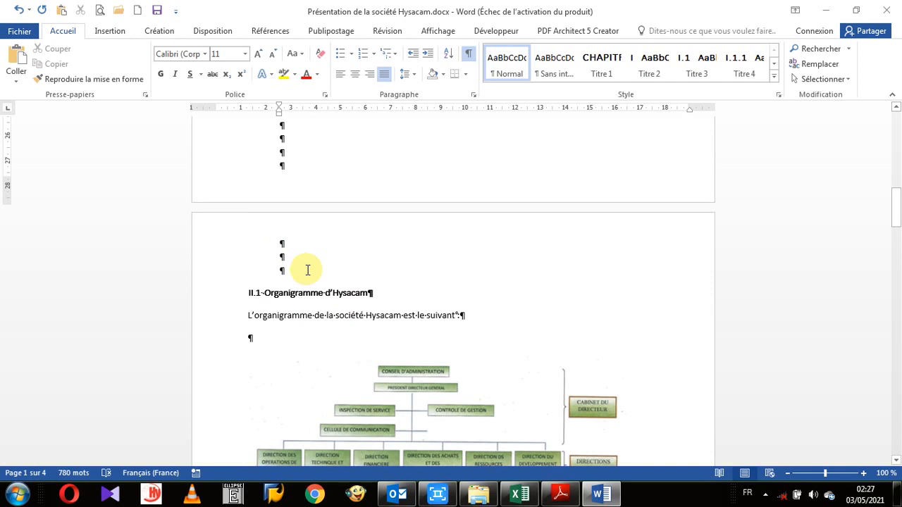
{"action": "scroll", "coordinate": [307, 270], "scroll_direction": "up", "scroll_amount": 6}
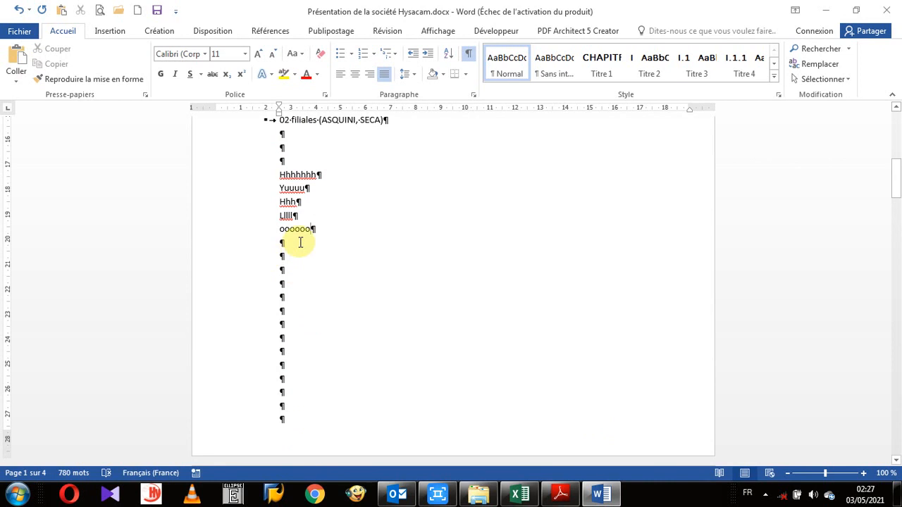
{"action": "scroll", "coordinate": [297, 271], "scroll_direction": "down", "scroll_amount": 3}
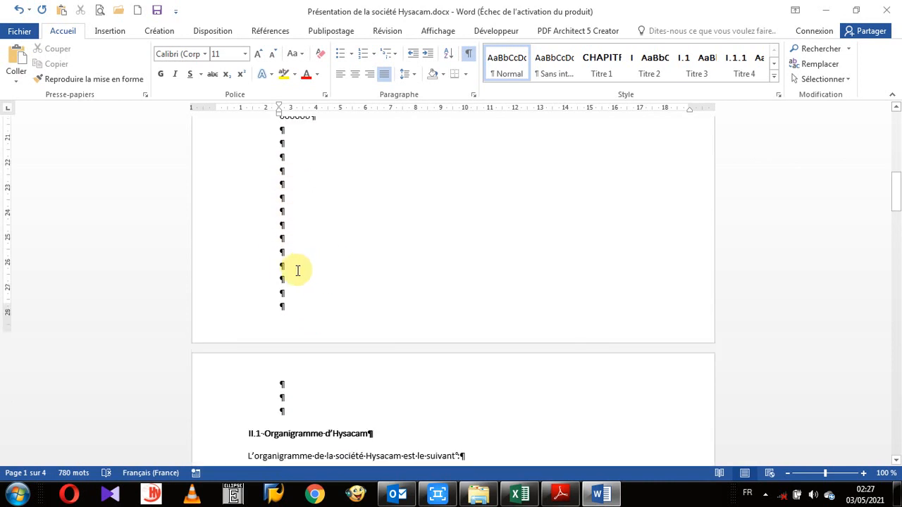
{"action": "scroll", "coordinate": [297, 271], "scroll_direction": "down", "scroll_amount": 2}
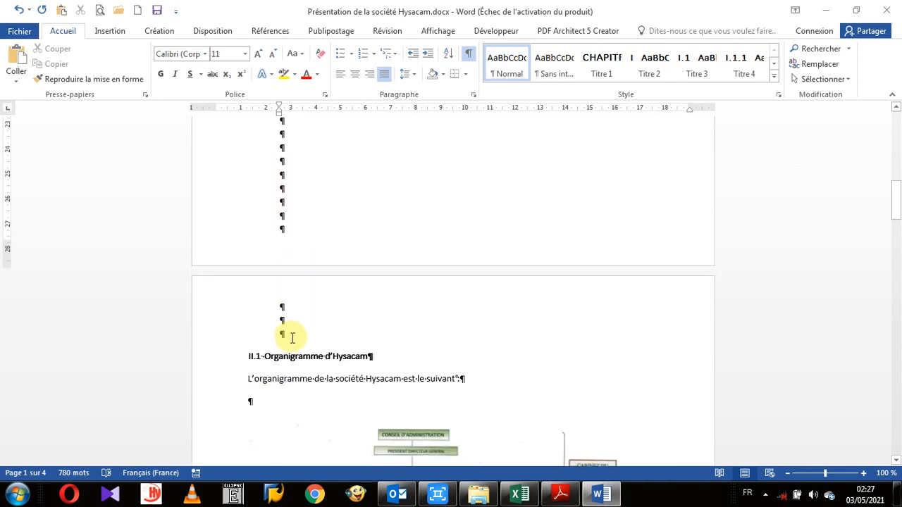
Step: Delete all the empty paragraphs and filler lines between the section II bulleted list and heading II.1
{"action": "scroll", "coordinate": [291, 337], "scroll_direction": "up", "scroll_amount": 7}
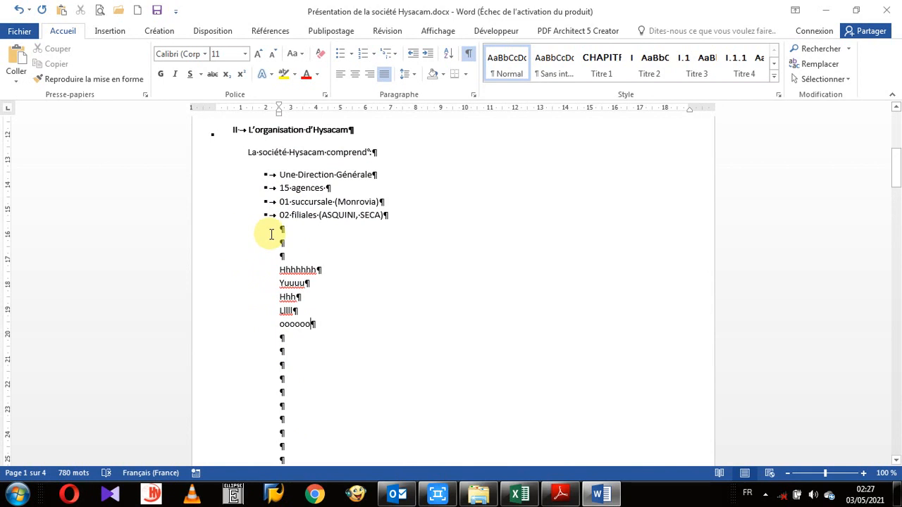
{"action": "left_click_drag", "start_coordinate": [195, 232], "coordinate": [303, 262]}
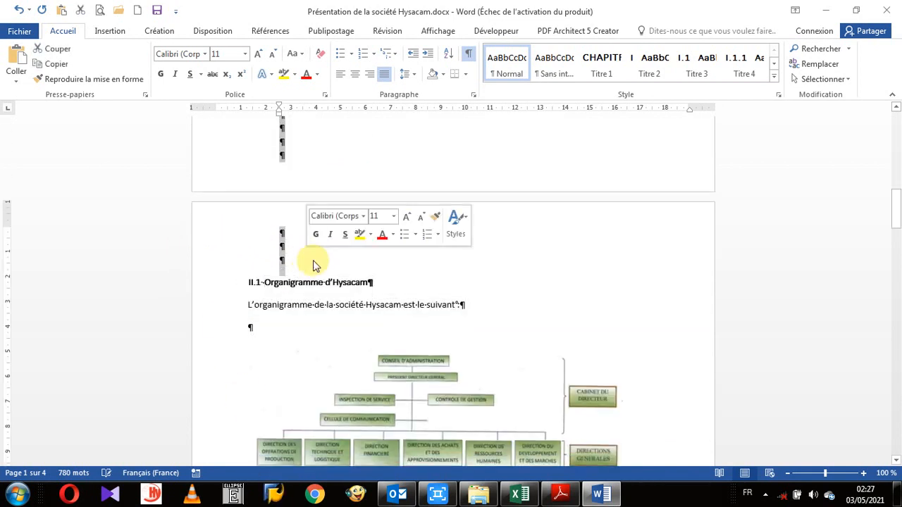
{"action": "key", "text": "Delete"}
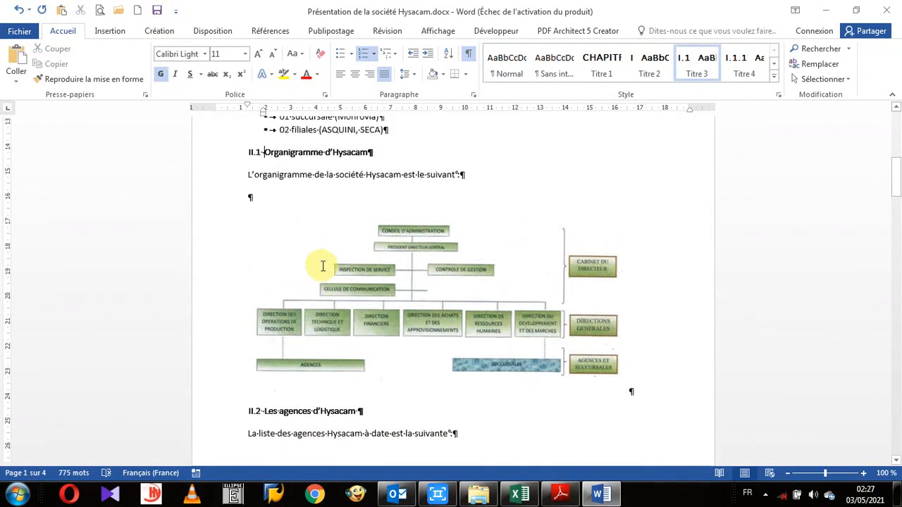
Step: Insert a page break directly before the heading text "Organigramme d'Hysacam" of section II.1
{"action": "scroll", "coordinate": [323, 265], "scroll_direction": "up", "scroll_amount": 3}
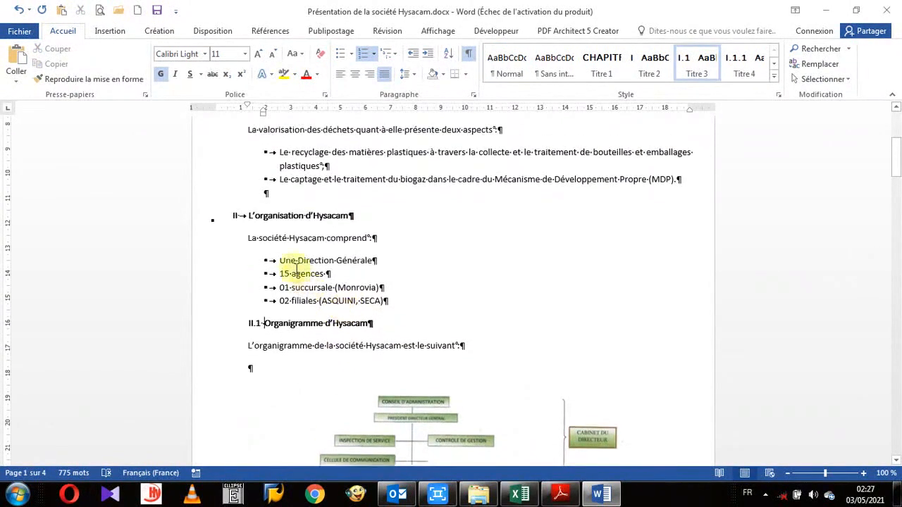
{"action": "scroll", "coordinate": [310, 275], "scroll_direction": "up", "scroll_amount": 1}
{"action": "left_click", "coordinate": [264, 326]}
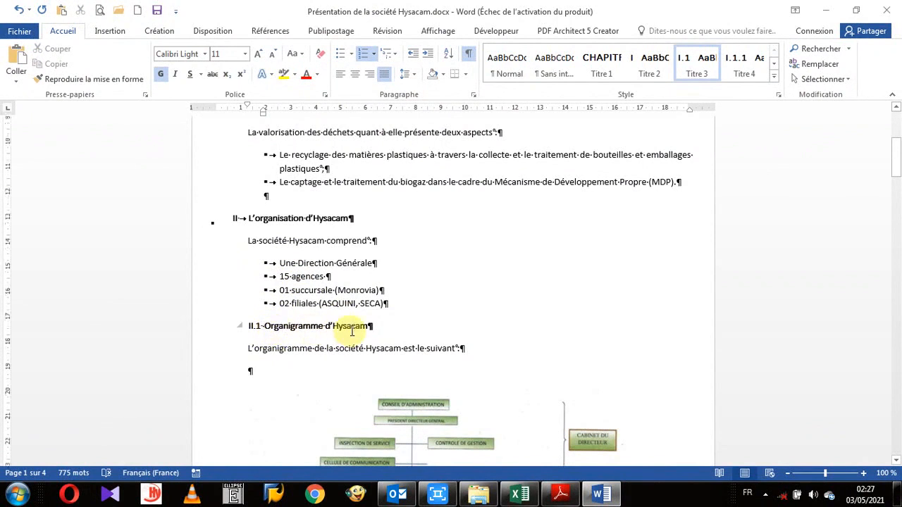
{"action": "scroll", "coordinate": [317, 331], "scroll_direction": "down", "scroll_amount": 6}
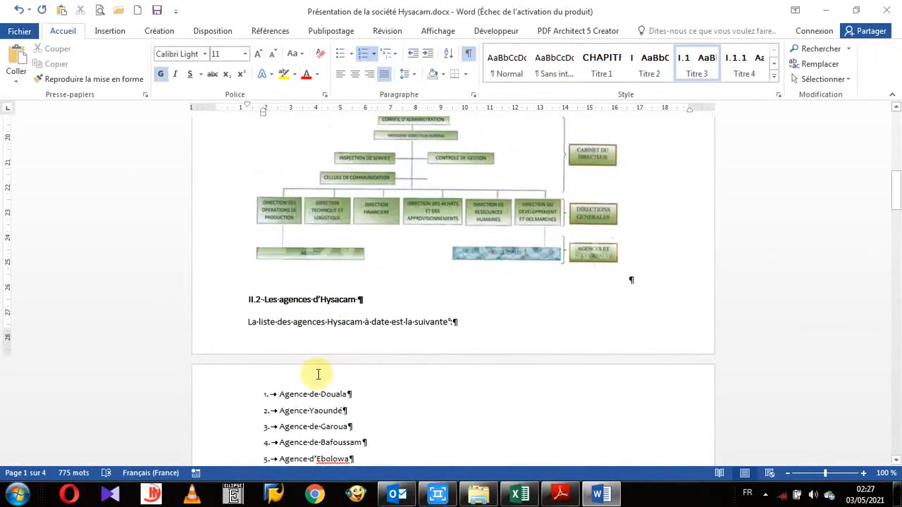
{"action": "scroll", "coordinate": [318, 374], "scroll_direction": "up", "scroll_amount": 8}
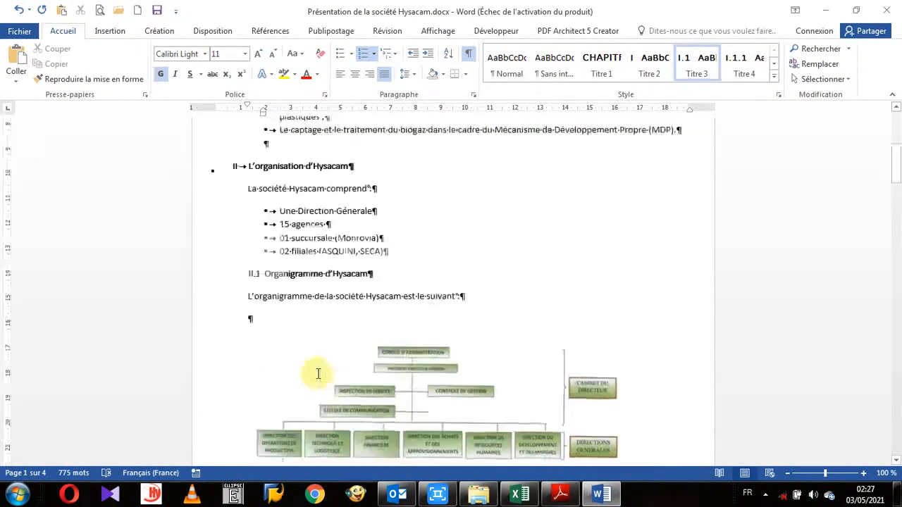
{"action": "scroll", "coordinate": [306, 370], "scroll_direction": "up", "scroll_amount": 2}
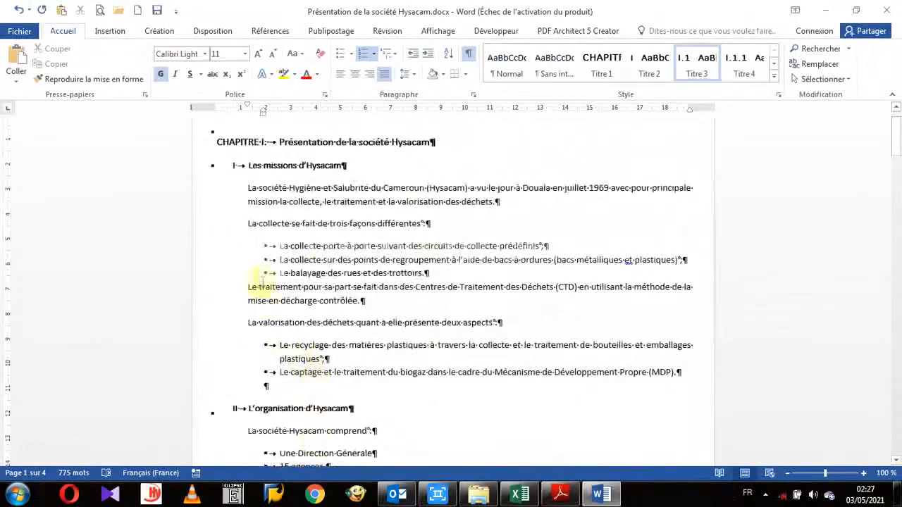
{"action": "scroll", "coordinate": [259, 284], "scroll_direction": "down", "scroll_amount": 3}
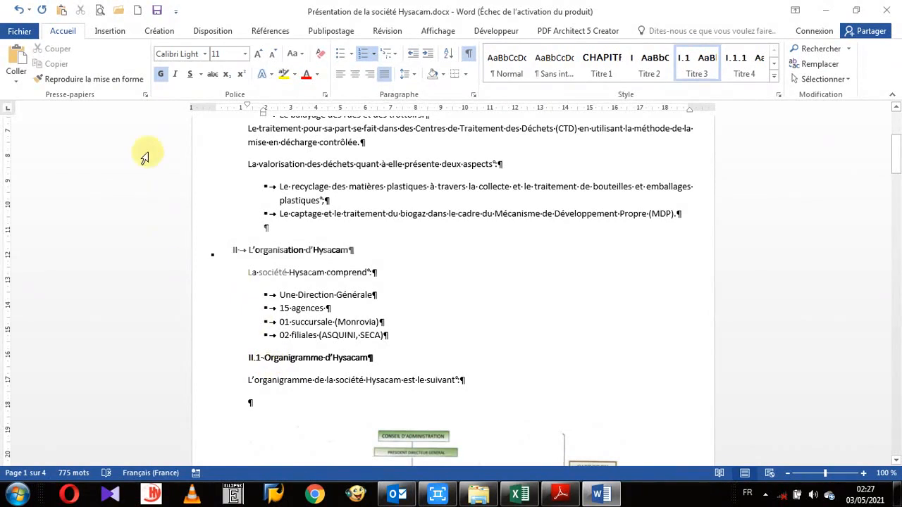
{"action": "left_click", "coordinate": [113, 31]}
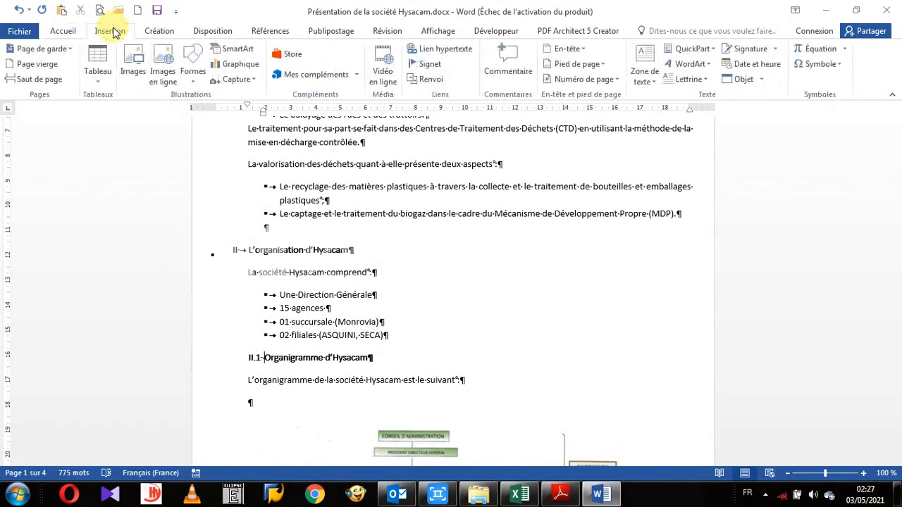
{"action": "left_click", "coordinate": [37, 80]}
{"action": "scroll", "coordinate": [254, 282], "scroll_direction": "down", "scroll_amount": 4}
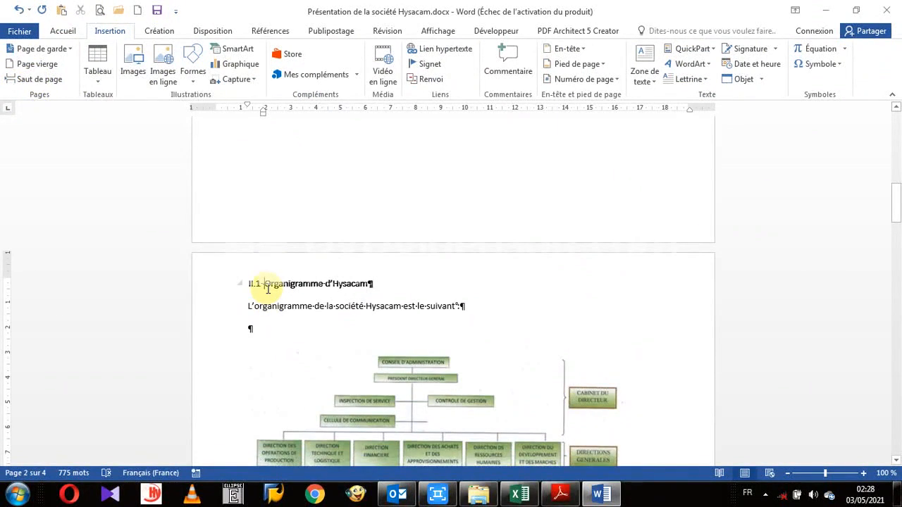
Step: Enlarge the view to page width around the page break marker below the section II bulleted list
{"action": "scroll", "coordinate": [268, 289], "scroll_direction": "up", "scroll_amount": 10}
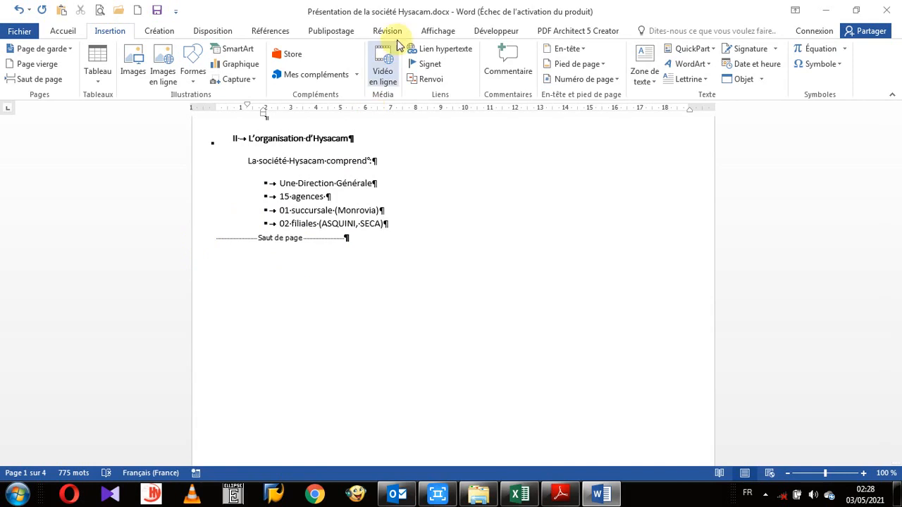
{"action": "left_click", "coordinate": [431, 30]}
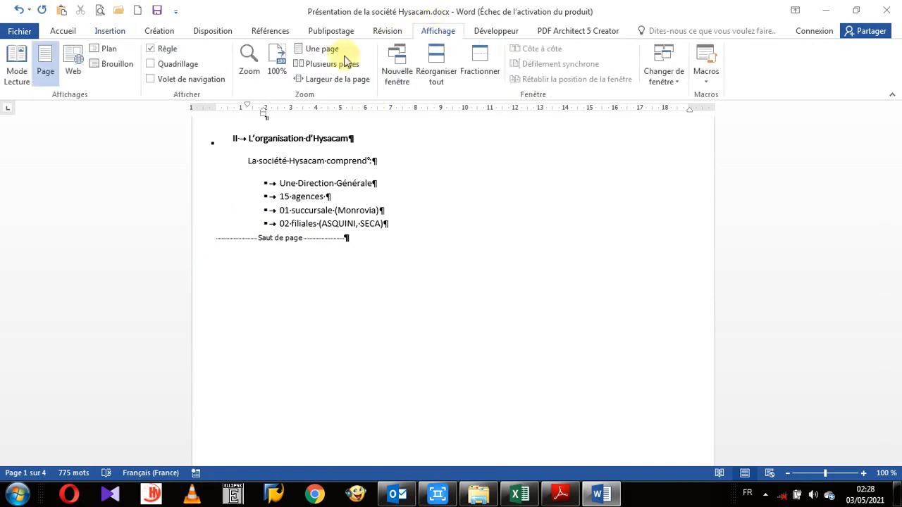
{"action": "left_click", "coordinate": [301, 79]}
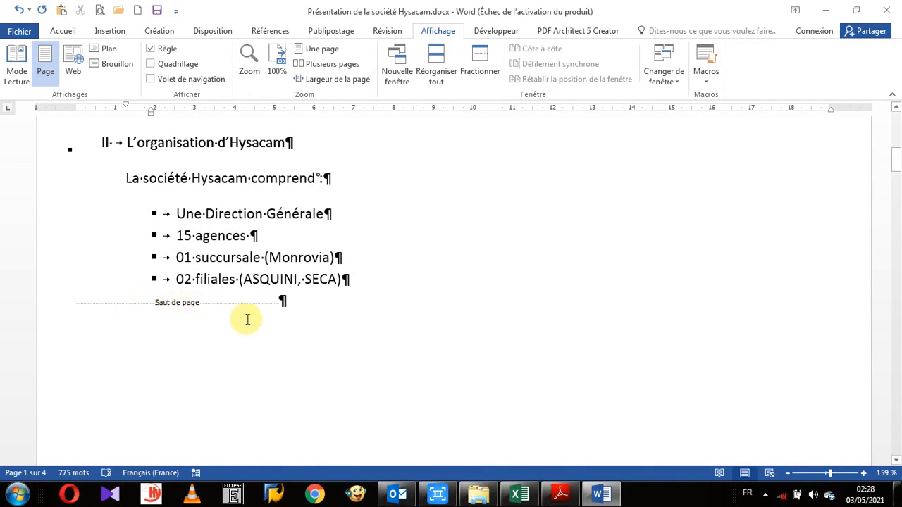
Step: Hide the formatting marks and inspect the blank area between the section II list and heading II.1
{"action": "left_click", "coordinate": [63, 32]}
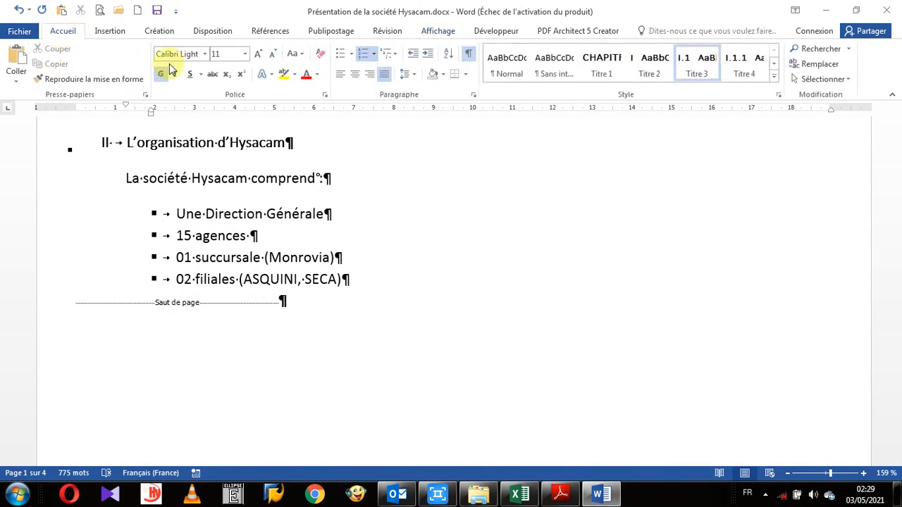
{"action": "left_click", "coordinate": [470, 58]}
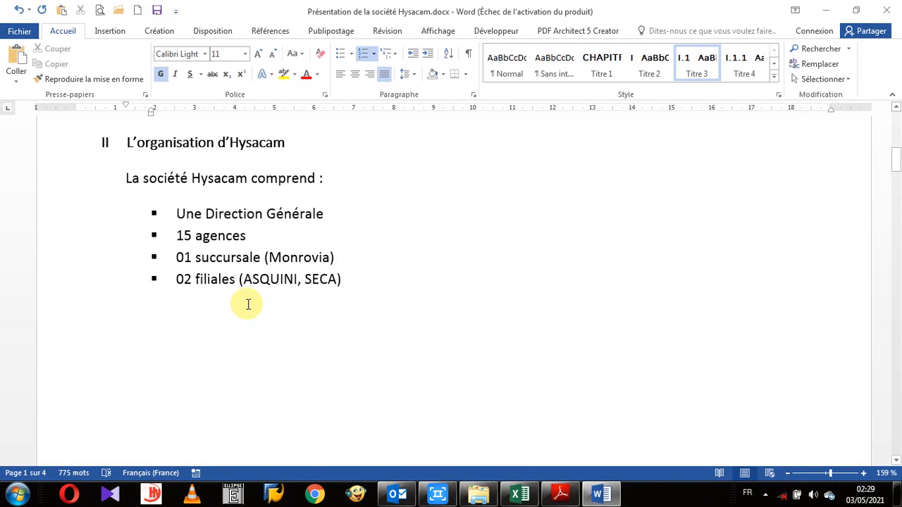
{"action": "scroll", "coordinate": [248, 304], "scroll_direction": "down", "scroll_amount": 10}
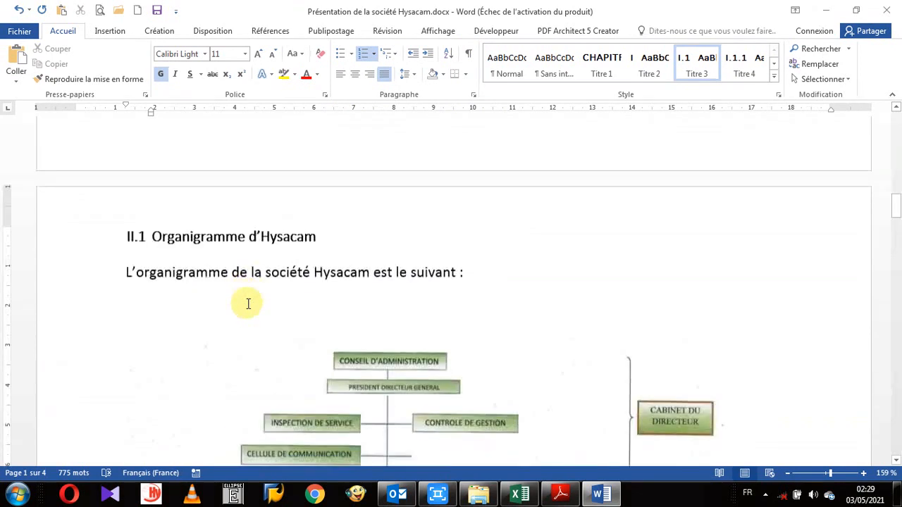
{"action": "scroll", "coordinate": [248, 304], "scroll_direction": "up", "scroll_amount": 5}
{"action": "scroll", "coordinate": [246, 303], "scroll_direction": "up", "scroll_amount": 5}
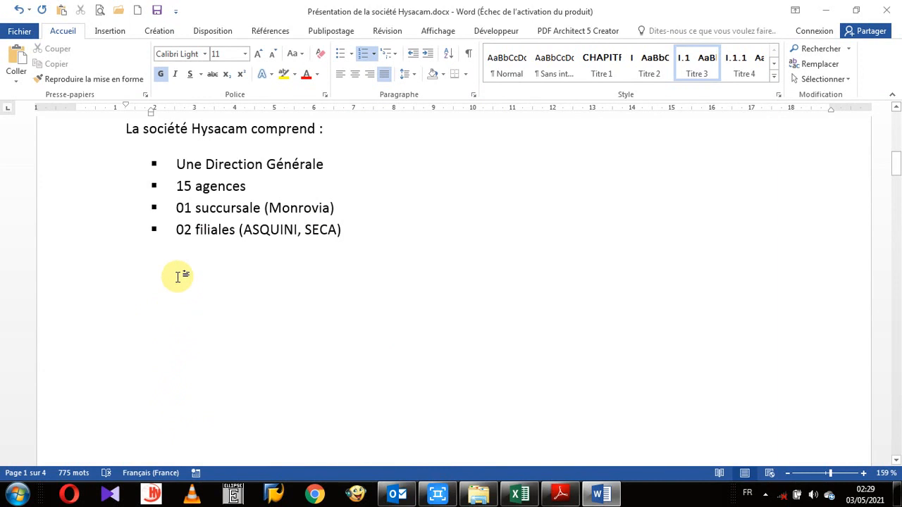
Step: Show the formatting marks again, reset the zoom to 100%, and view heading II.1 with its organisation chart
{"action": "left_click", "coordinate": [466, 55]}
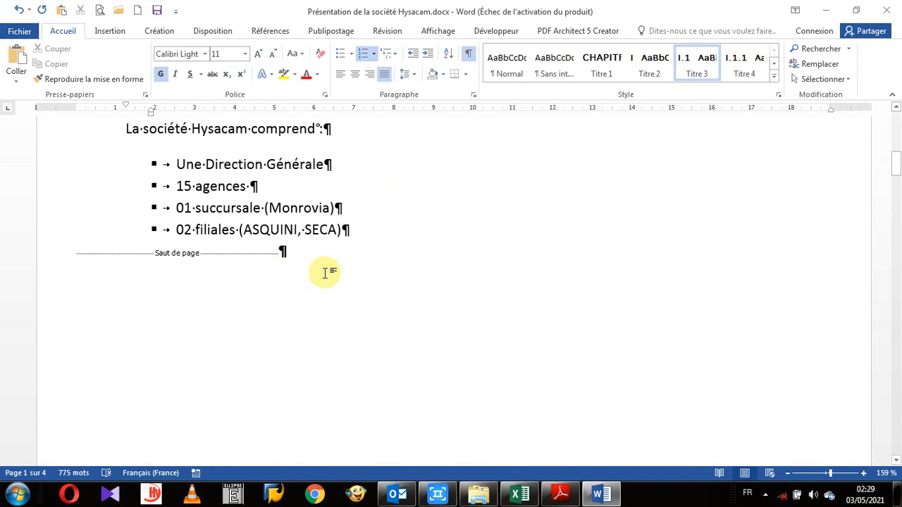
{"action": "scroll", "coordinate": [298, 278], "scroll_direction": "down", "scroll_amount": 5}
{"action": "scroll", "coordinate": [295, 277], "scroll_direction": "down", "scroll_amount": 2}
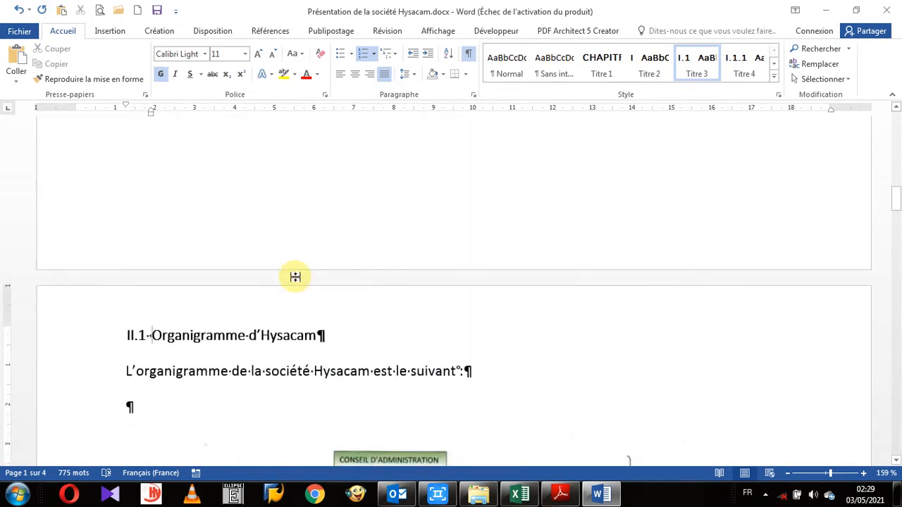
{"action": "left_click", "coordinate": [436, 30]}
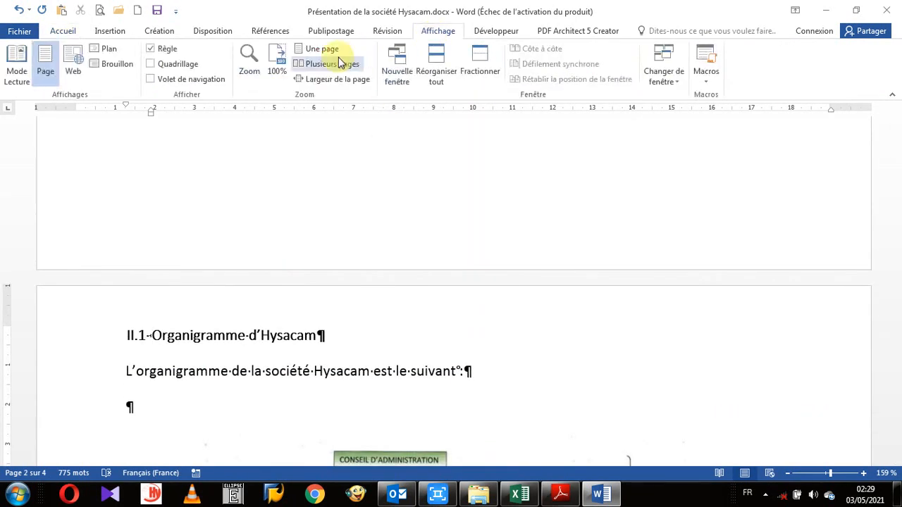
{"action": "left_click", "coordinate": [291, 62]}
{"action": "scroll", "coordinate": [387, 298], "scroll_direction": "up", "scroll_amount": 5}
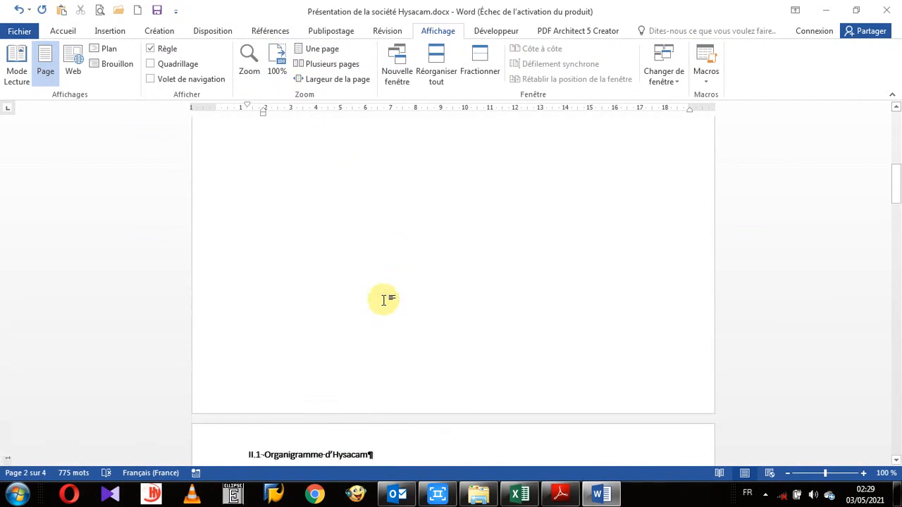
{"action": "scroll", "coordinate": [382, 298], "scroll_direction": "down", "scroll_amount": 8}
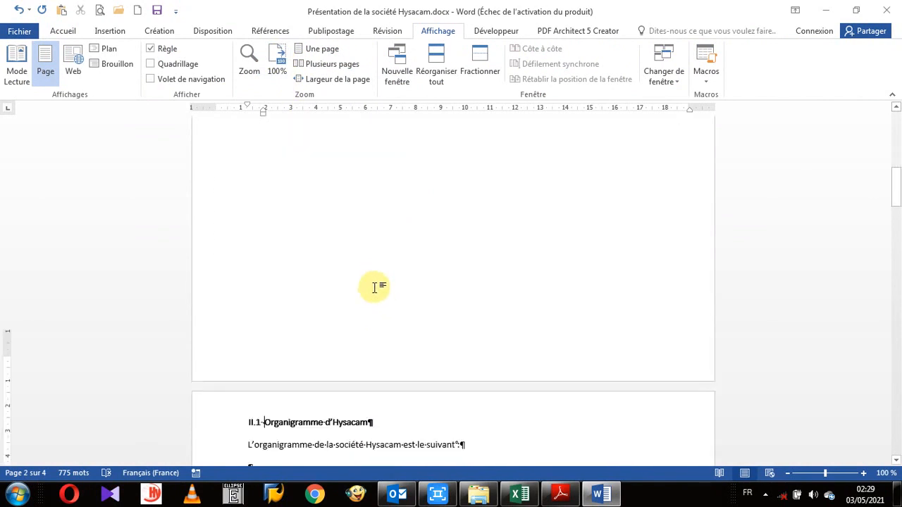
{"action": "scroll", "coordinate": [376, 287], "scroll_direction": "down", "scroll_amount": 1}
{"action": "scroll", "coordinate": [376, 288], "scroll_direction": "down", "scroll_amount": 1}
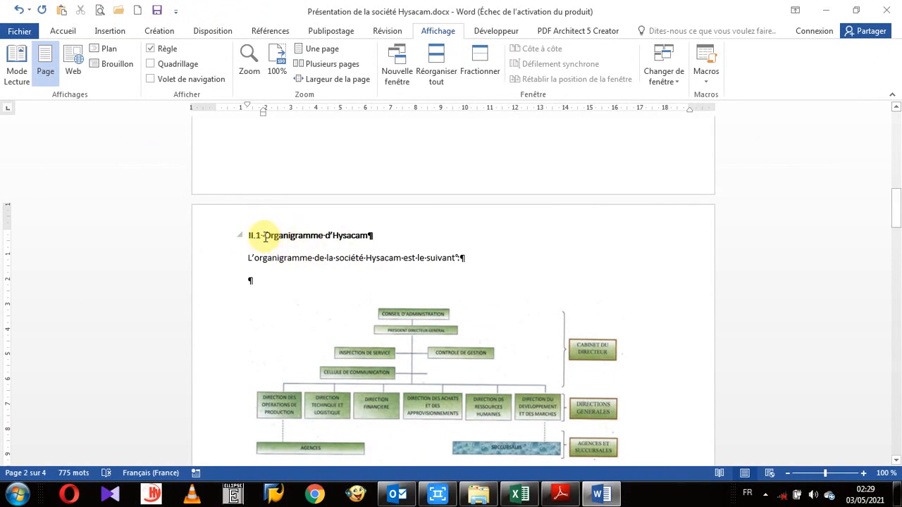
Step: Delete the page break below the bulleted list of section II
{"action": "scroll", "coordinate": [266, 237], "scroll_direction": "up", "scroll_amount": 7}
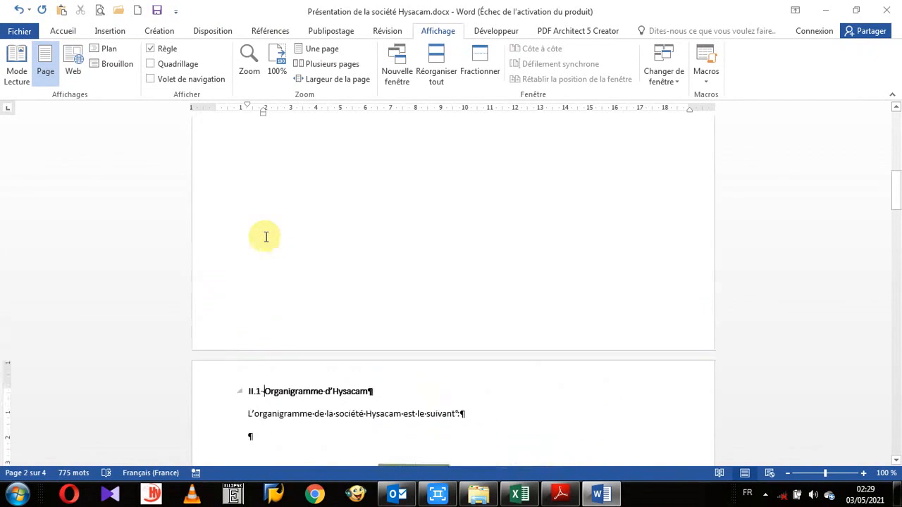
{"action": "scroll", "coordinate": [266, 236], "scroll_direction": "up", "scroll_amount": 3}
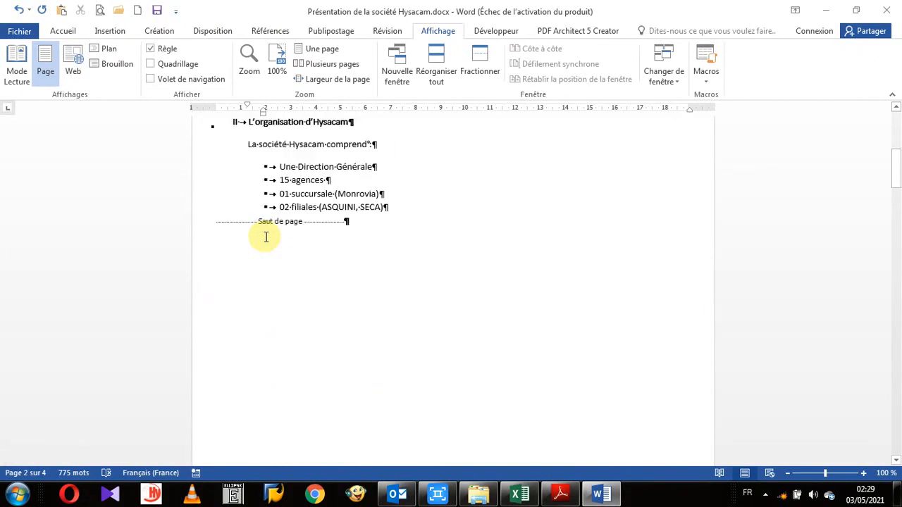
{"action": "scroll", "coordinate": [266, 237], "scroll_direction": "down", "scroll_amount": 2}
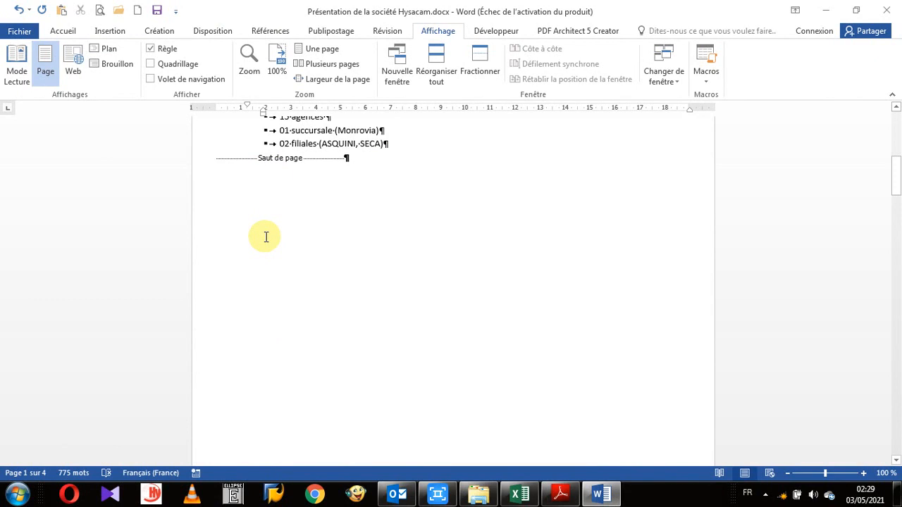
{"action": "scroll", "coordinate": [265, 237], "scroll_direction": "up", "scroll_amount": 1}
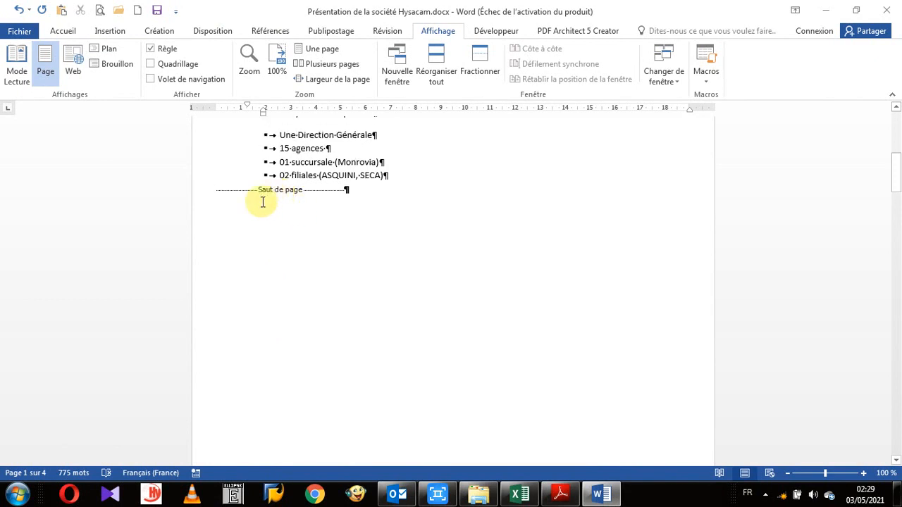
{"action": "left_click", "coordinate": [202, 195]}
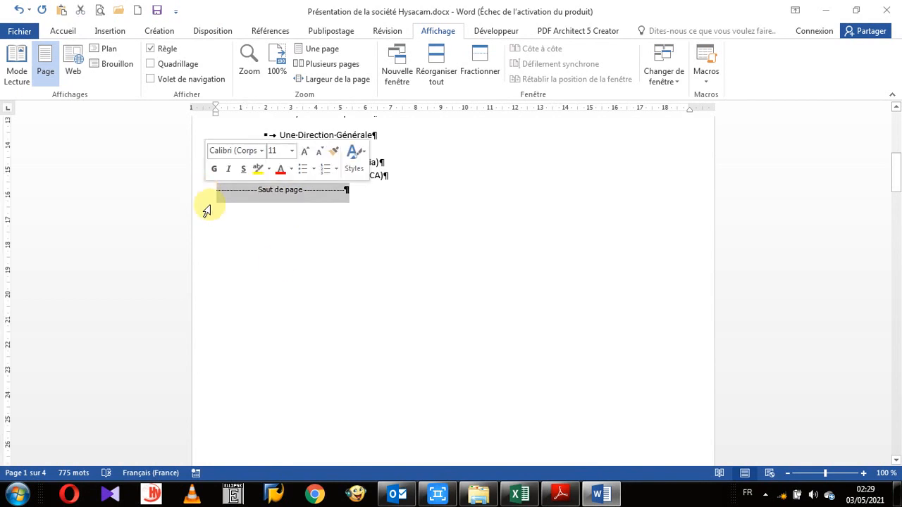
{"action": "key", "text": "Delete"}
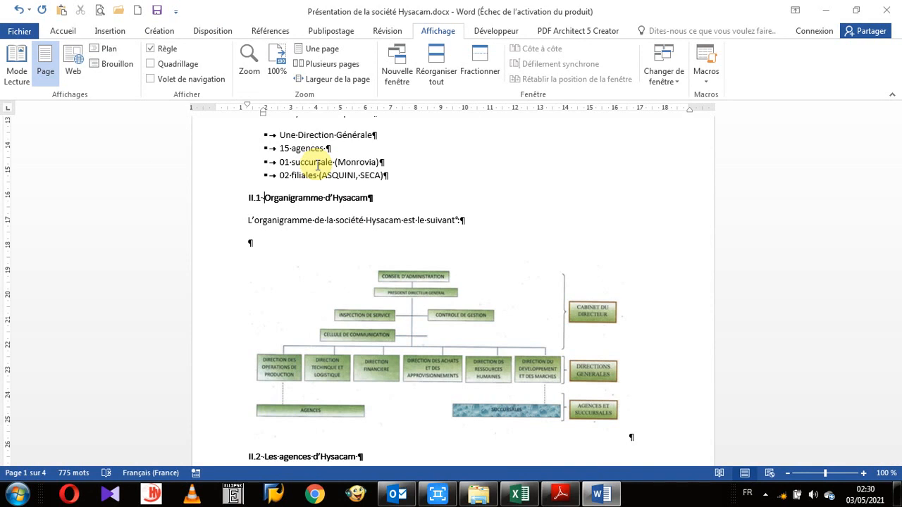
Step: Reinsert a page break just before "Organigramme d'Hysacam" in the II.1 heading, and inspect the break marker and the heading on the next page
{"action": "left_click", "coordinate": [205, 35]}
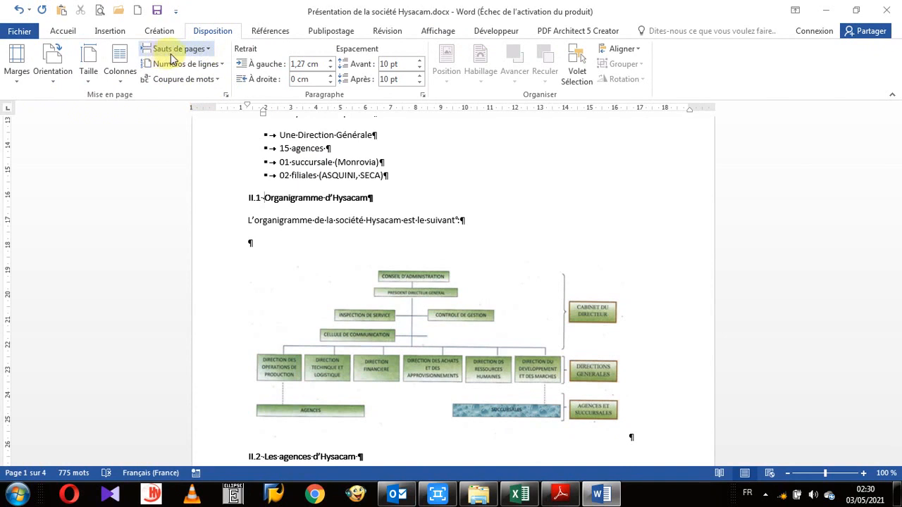
{"action": "left_click", "coordinate": [211, 50]}
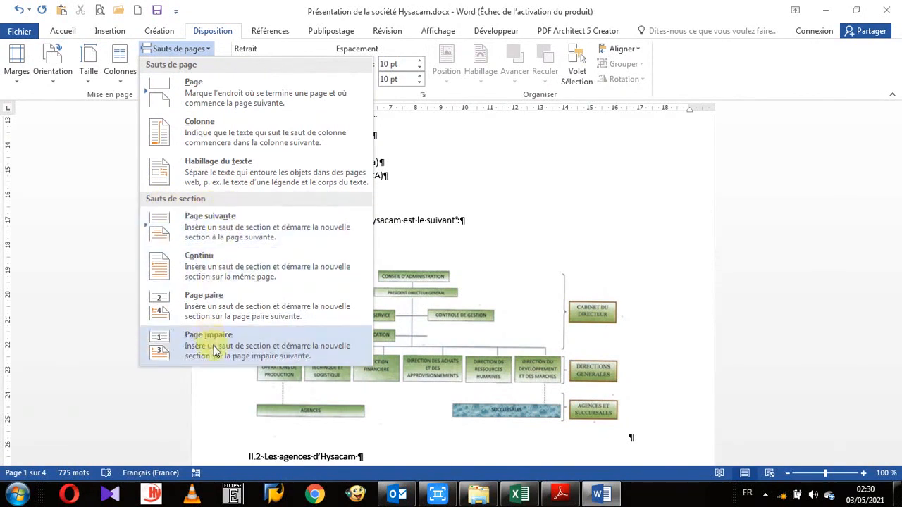
{"action": "left_click", "coordinate": [224, 102]}
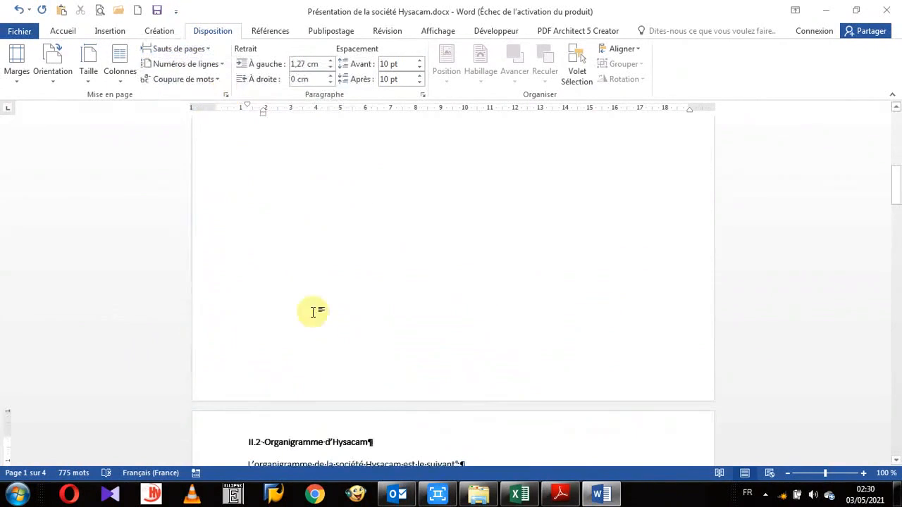
{"action": "scroll", "coordinate": [270, 439], "scroll_direction": "up", "scroll_amount": 3}
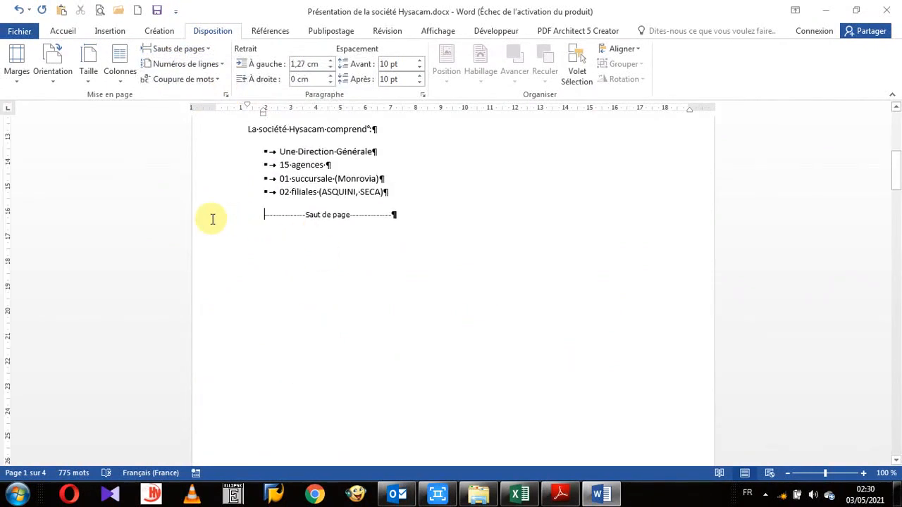
{"action": "scroll", "coordinate": [314, 278], "scroll_direction": "down", "scroll_amount": 5}
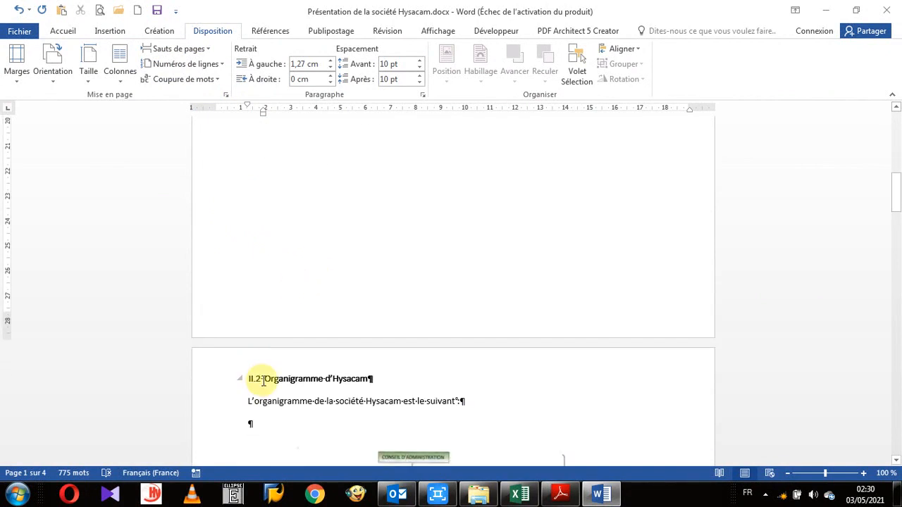
{"action": "scroll", "coordinate": [264, 379], "scroll_direction": "up", "scroll_amount": 4}
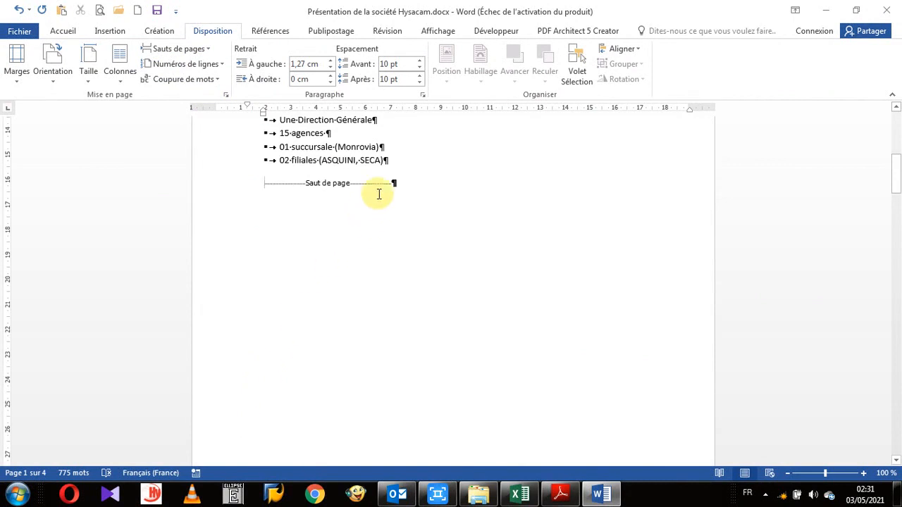
Step: Add four filler bullets of repeated j and k letters below "02 filiales (ASQUINI, SECA)", followed by one empty bullet
{"action": "left_click", "coordinate": [408, 162]}
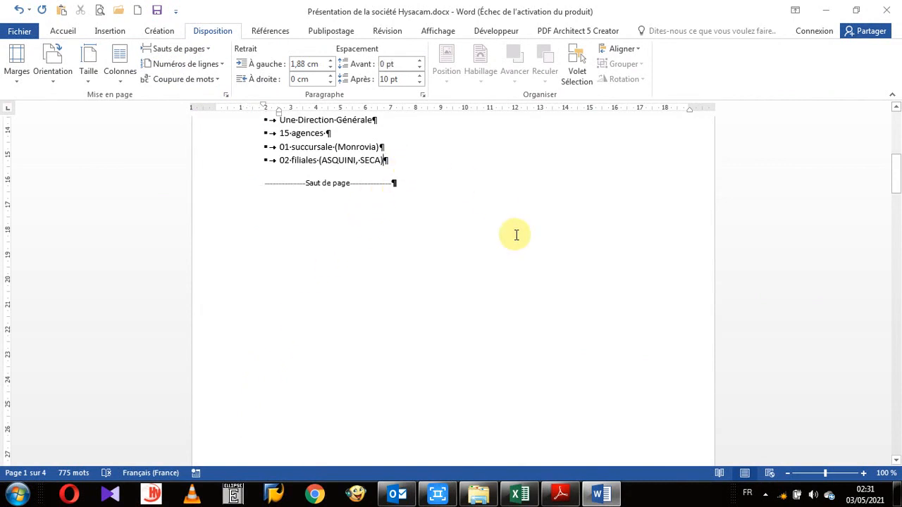
{"action": "key", "text": "Return"}
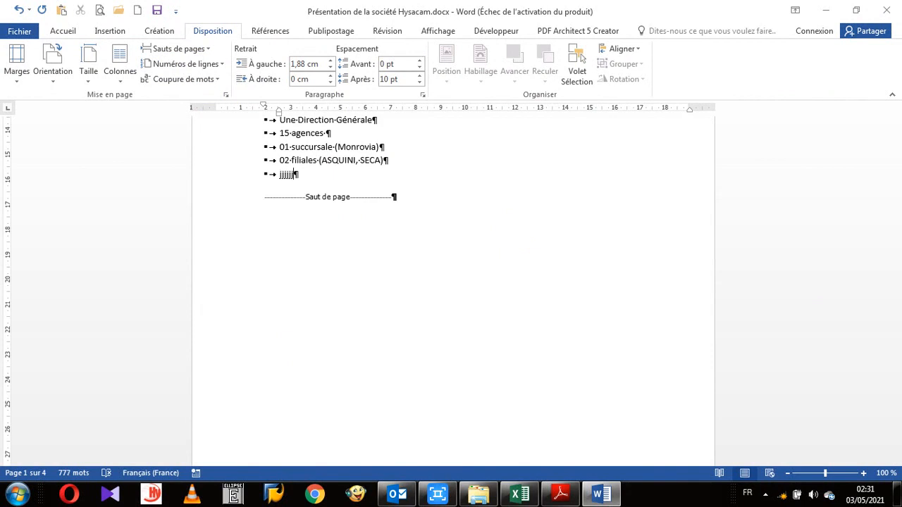
{"action": "type", "text": "jjjjj"}
{"action": "key", "text": "Return"}
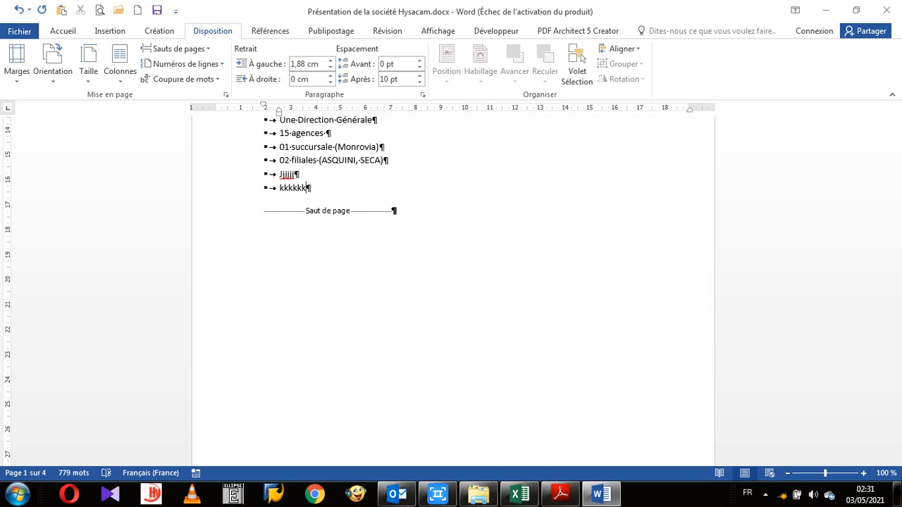
{"action": "type", "text": "kkkkkk"}
{"action": "key", "text": "Return"}
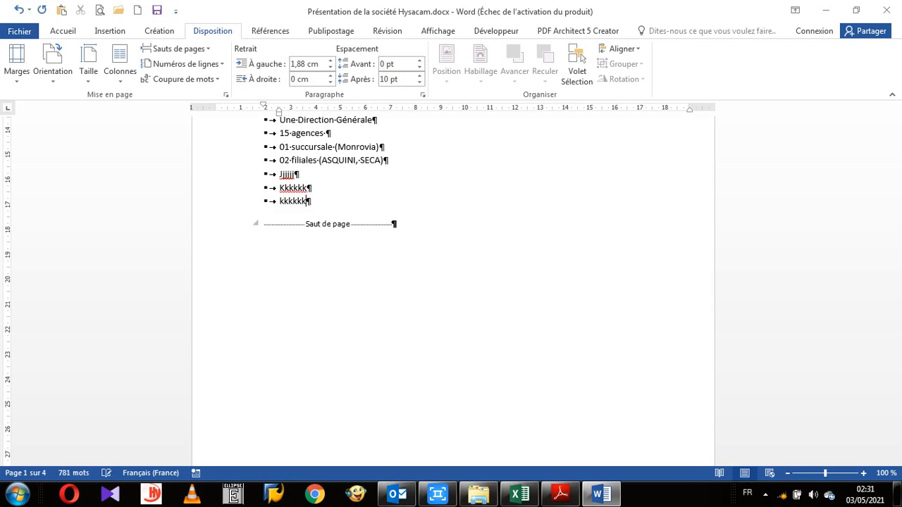
{"action": "key", "text": "Return"}
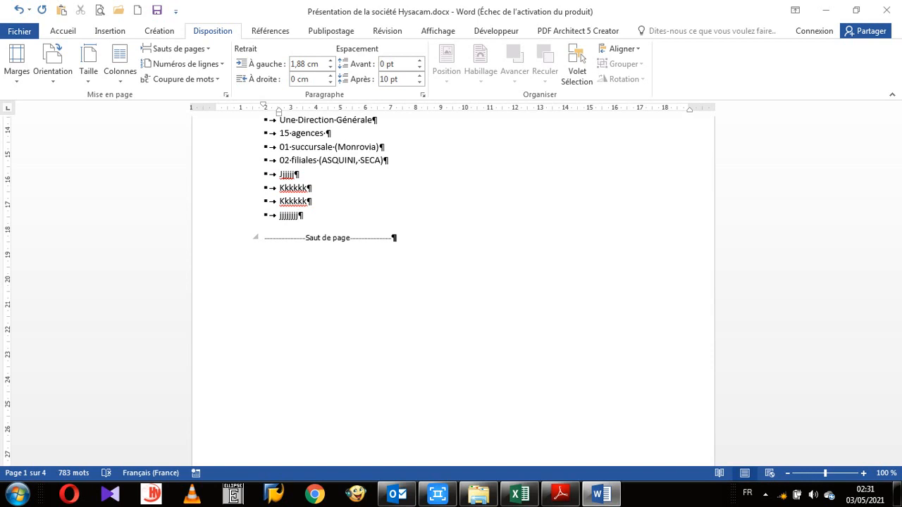
{"action": "type", "text": "jjjjjjj"}
{"action": "key", "text": "Return"}
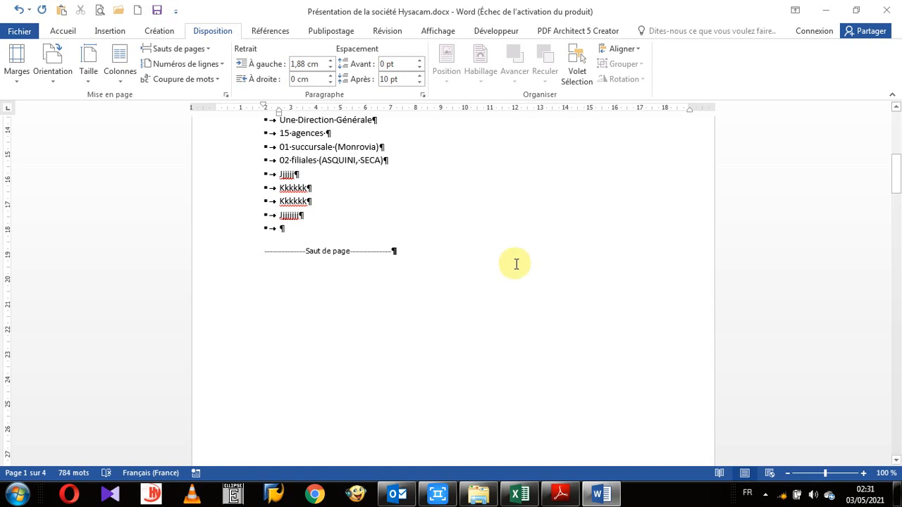
Step: Add two filler paragraphs, "jjjjj" and "llllll", directly after the page break marker
{"action": "scroll", "coordinate": [515, 263], "scroll_direction": "down", "scroll_amount": 5}
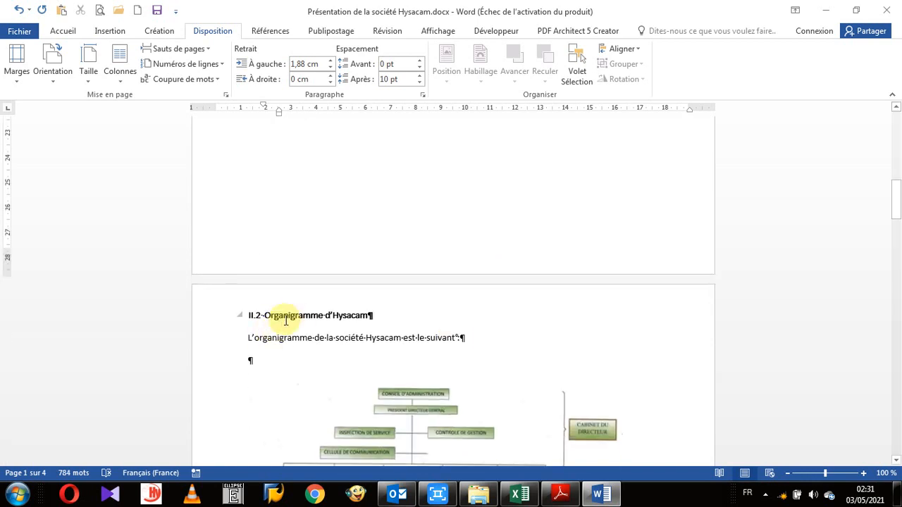
{"action": "scroll", "coordinate": [280, 319], "scroll_direction": "up", "scroll_amount": 3}
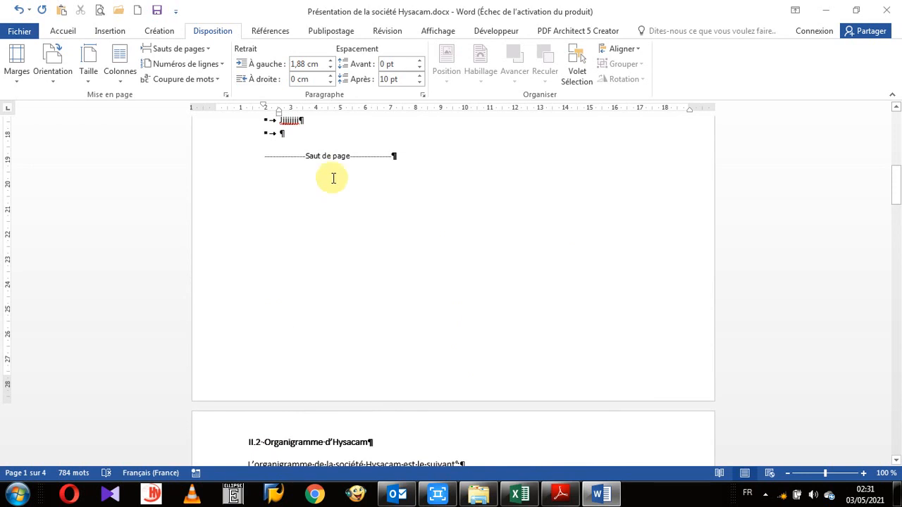
{"action": "left_click", "coordinate": [280, 204]}
{"action": "left_click", "coordinate": [429, 163]}
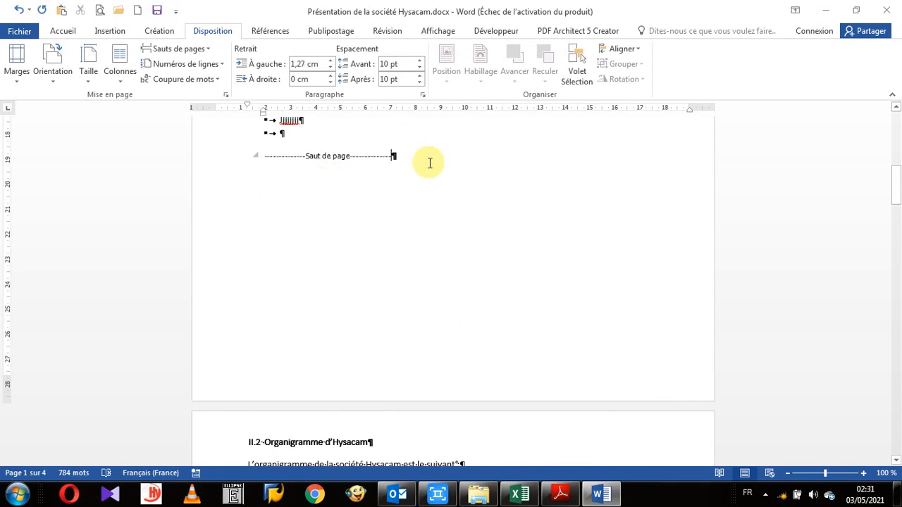
{"action": "key", "text": "Return"}
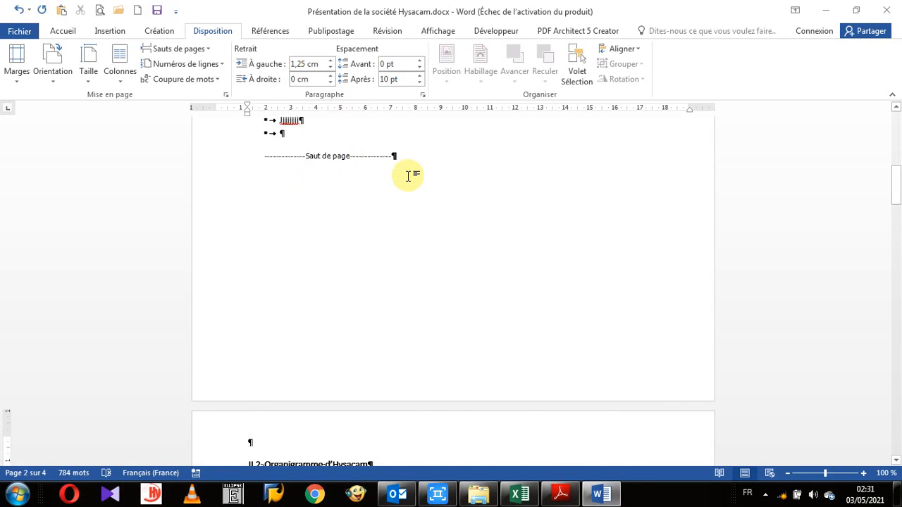
{"action": "type", "text": "jjjjj"}
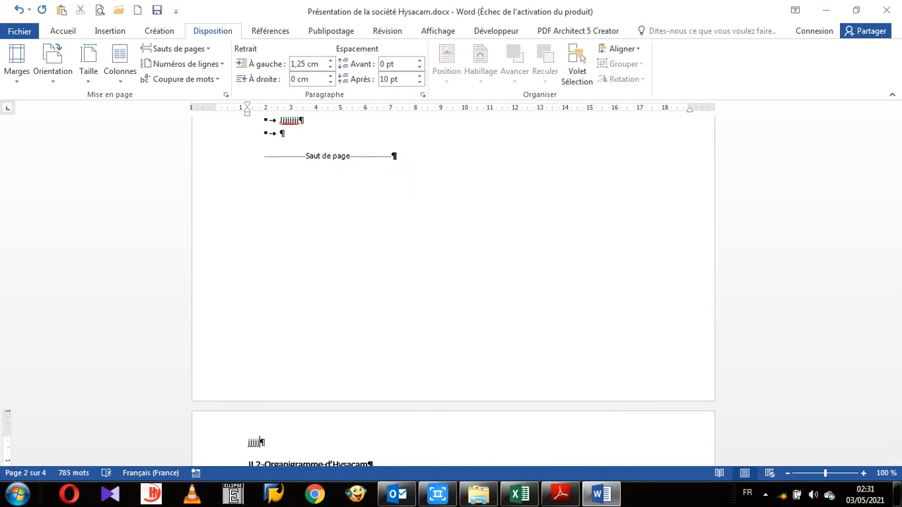
{"action": "key", "text": "Return"}
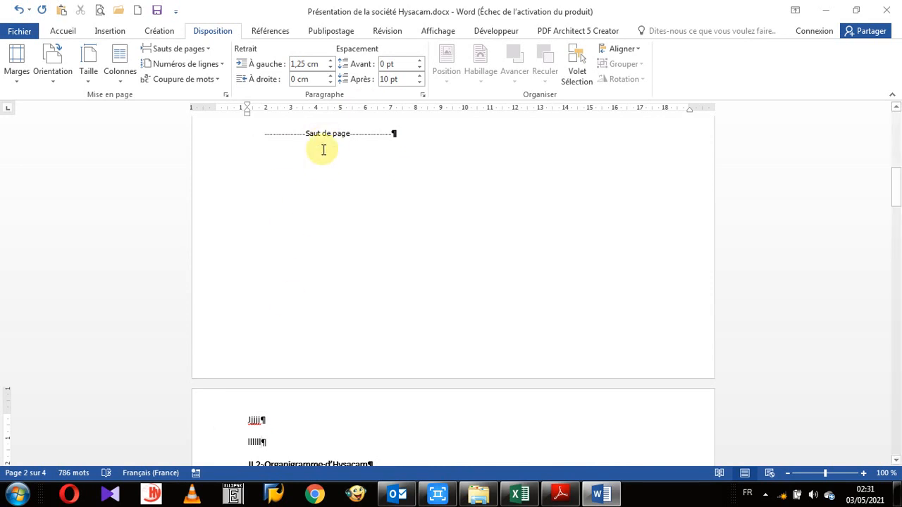
Step: Compare the content before the page break with the filler paragraphs and organisation chart heading on the following page
{"action": "scroll", "coordinate": [303, 378], "scroll_direction": "down", "scroll_amount": 3}
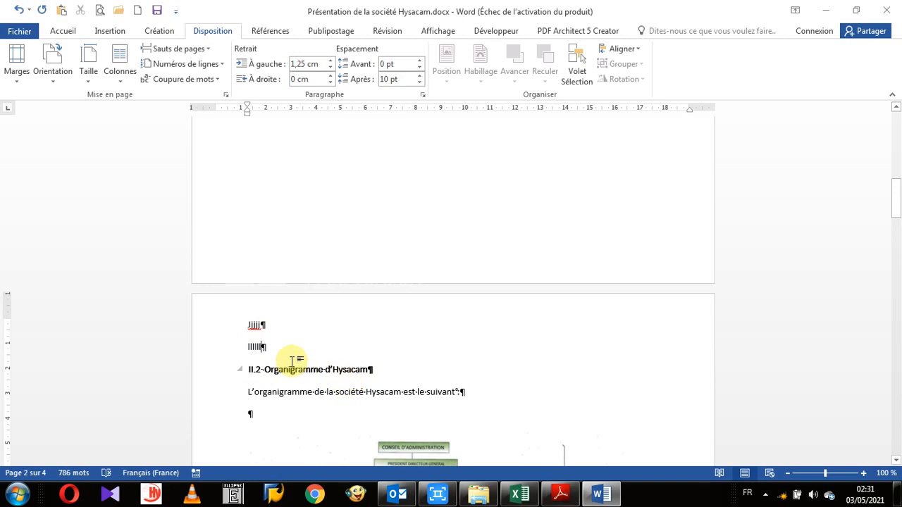
{"action": "scroll", "coordinate": [291, 331], "scroll_direction": "up", "scroll_amount": 2}
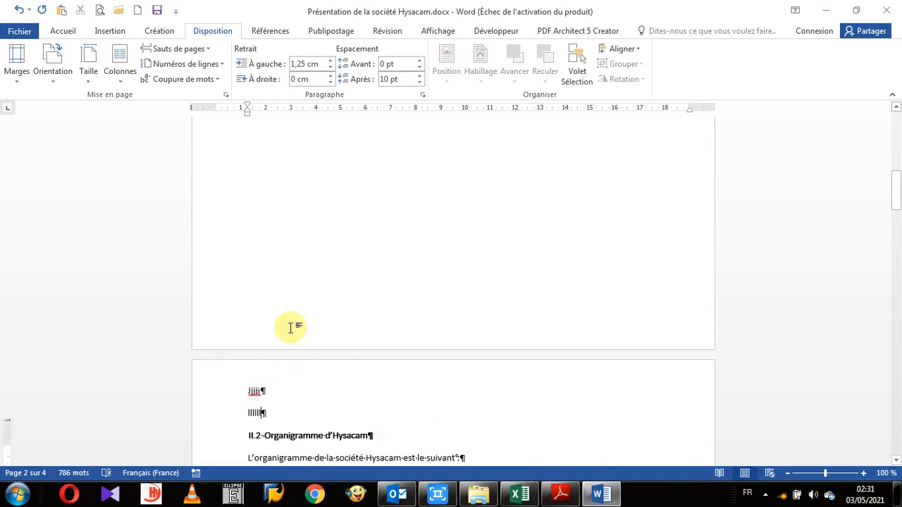
{"action": "scroll", "coordinate": [289, 327], "scroll_direction": "up", "scroll_amount": 3}
{"action": "scroll", "coordinate": [286, 325], "scroll_direction": "down", "scroll_amount": 7}
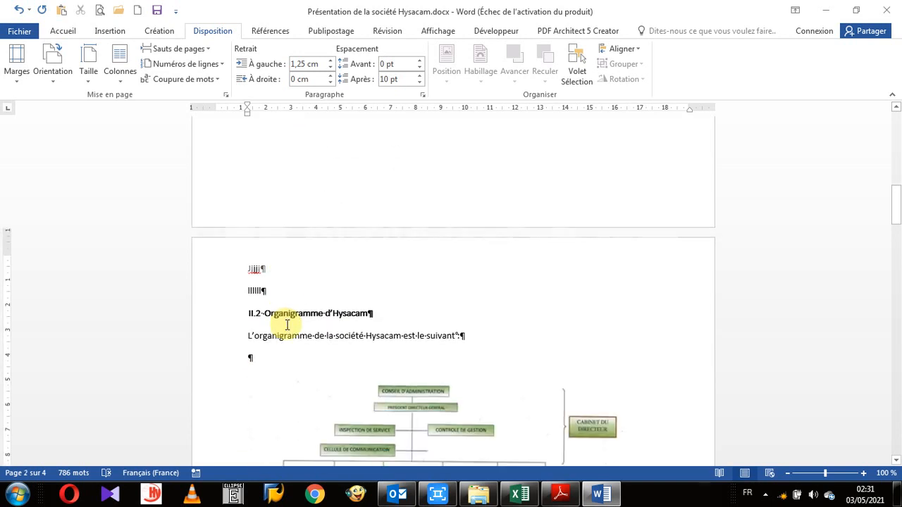
{"action": "scroll", "coordinate": [286, 325], "scroll_direction": "up", "scroll_amount": 8}
{"action": "scroll", "coordinate": [286, 324], "scroll_direction": "up", "scroll_amount": 1}
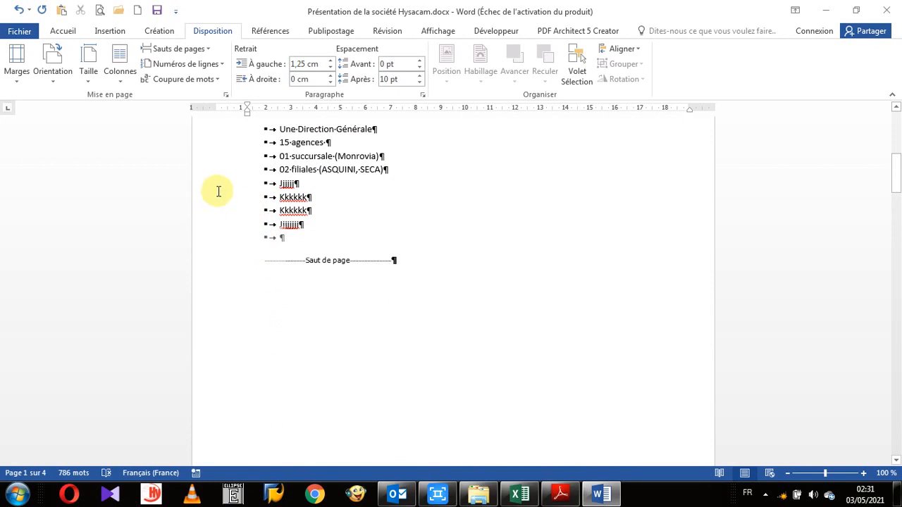
Step: Delete the four filler bullets and the empty bullet between "02 filiales (ASQUINI, SECA)" and the page break
{"action": "left_click_drag", "start_coordinate": [201, 191], "coordinate": [215, 248]}
{"action": "scroll", "coordinate": [232, 303], "scroll_direction": "down", "scroll_amount": 3}
{"action": "scroll", "coordinate": [242, 350], "scroll_direction": "down", "scroll_amount": 4}
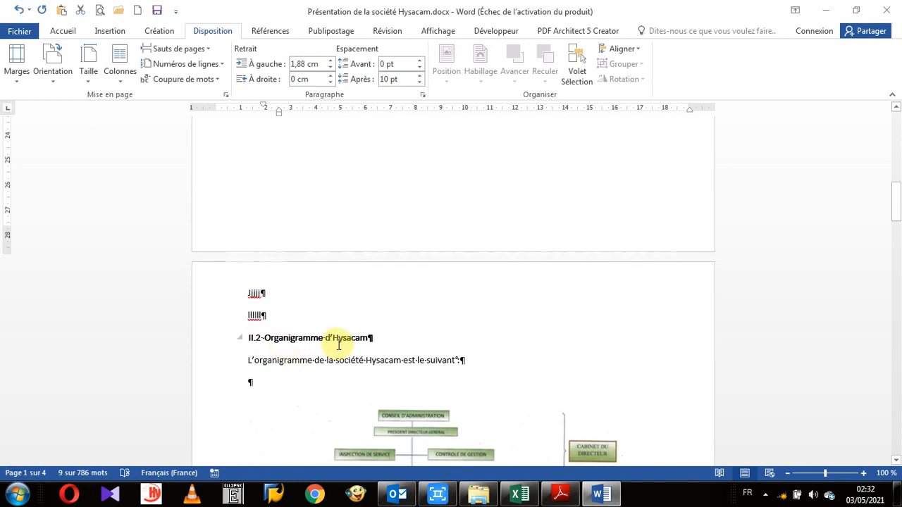
{"action": "scroll", "coordinate": [337, 342], "scroll_direction": "up", "scroll_amount": 6}
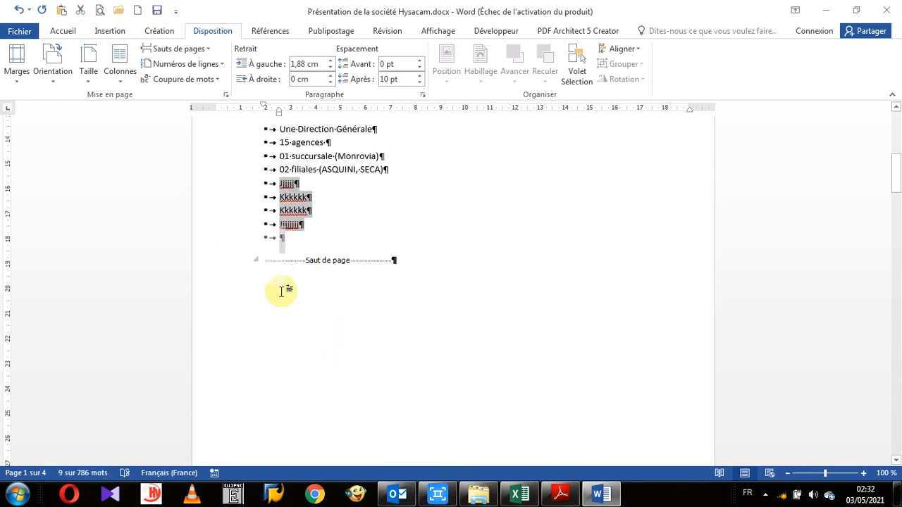
{"action": "scroll", "coordinate": [278, 317], "scroll_direction": "down", "scroll_amount": 6}
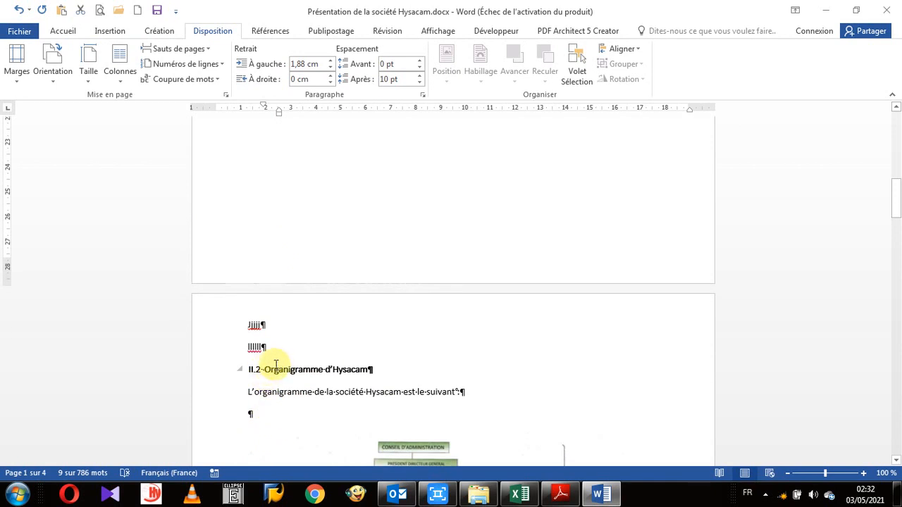
{"action": "scroll", "coordinate": [275, 365], "scroll_direction": "up", "scroll_amount": 6}
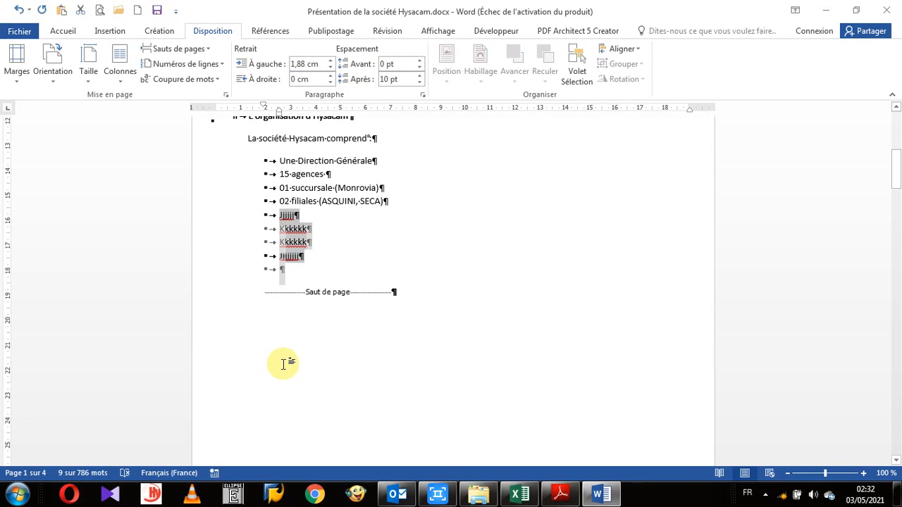
{"action": "key", "text": "Delete"}
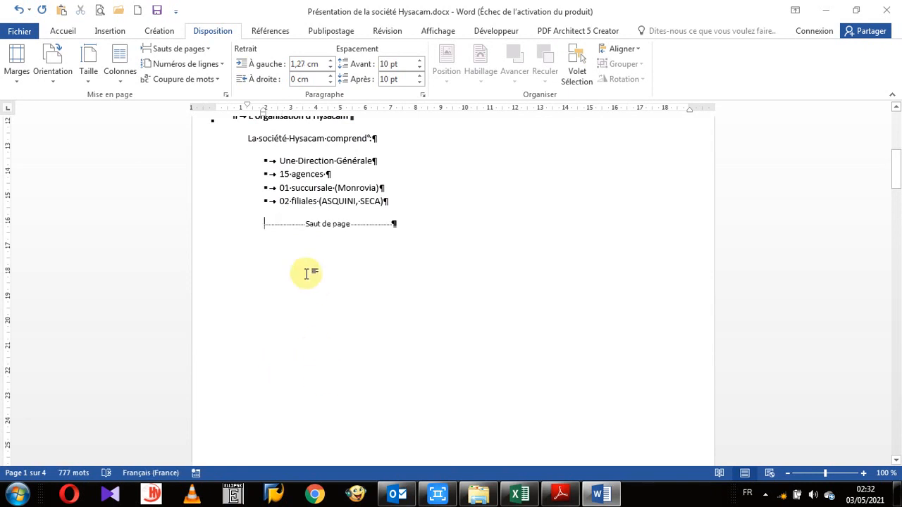
Step: Delete the page break below "02 filiales (ASQUINI, SECA)" and the two filler paragraphs above heading II.1
{"action": "left_click", "coordinate": [195, 231]}
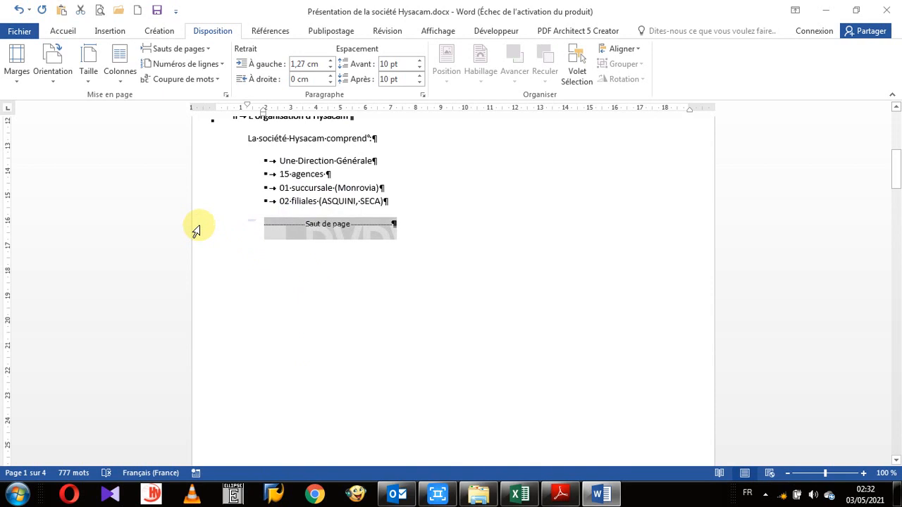
{"action": "key", "text": "Delete"}
{"action": "left_click_drag", "start_coordinate": [197, 231], "coordinate": [193, 245]}
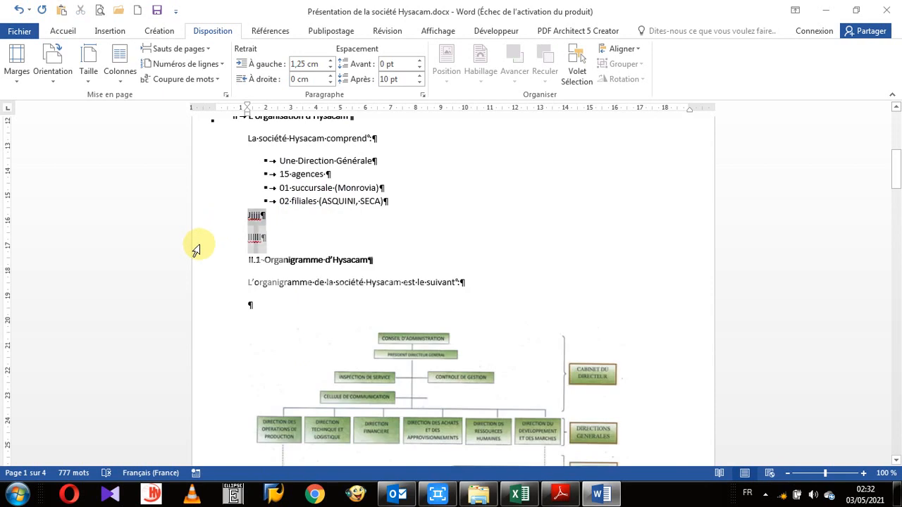
{"action": "key", "text": "Delete"}
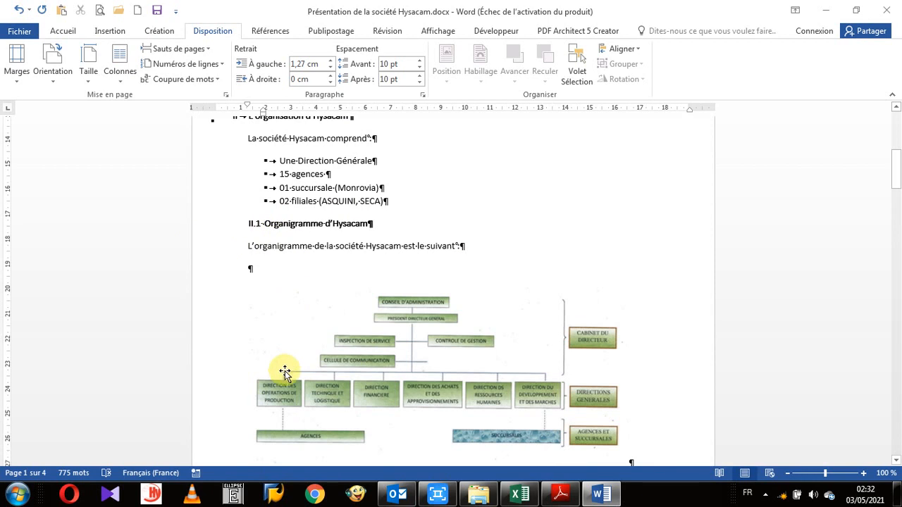
Step: Apply the paragraph option "Saut de page avant" to the heading "II.1 Organigramme d'Hysacam"
{"action": "scroll", "coordinate": [286, 371], "scroll_direction": "down", "scroll_amount": 4}
{"action": "scroll", "coordinate": [286, 371], "scroll_direction": "down", "scroll_amount": 2}
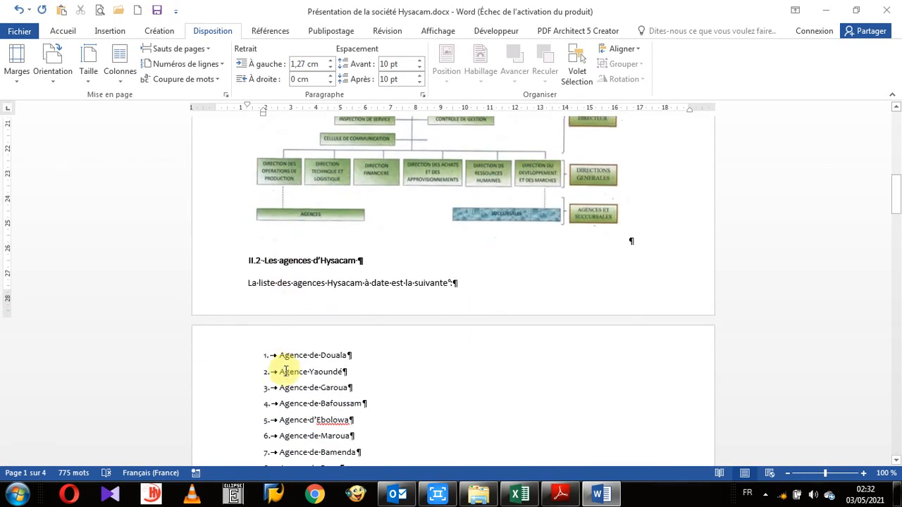
{"action": "scroll", "coordinate": [286, 372], "scroll_direction": "up", "scroll_amount": 6}
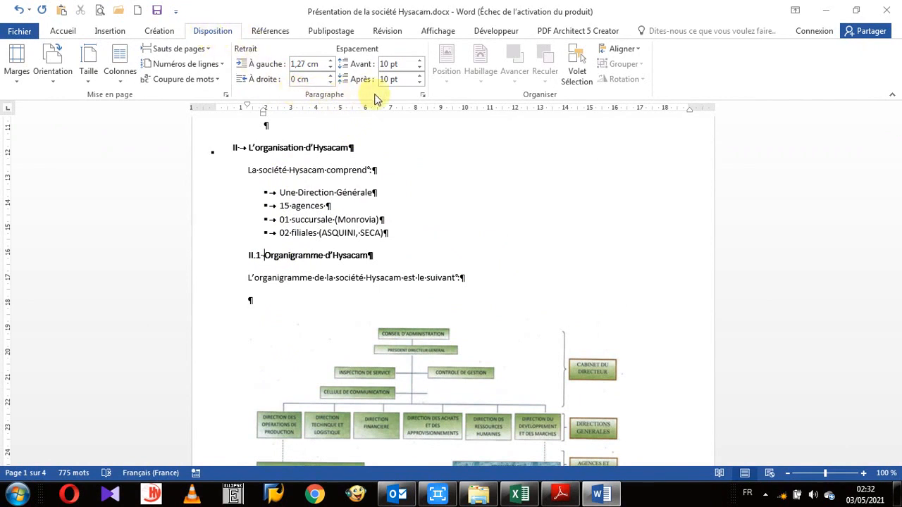
{"action": "left_click", "coordinate": [56, 34]}
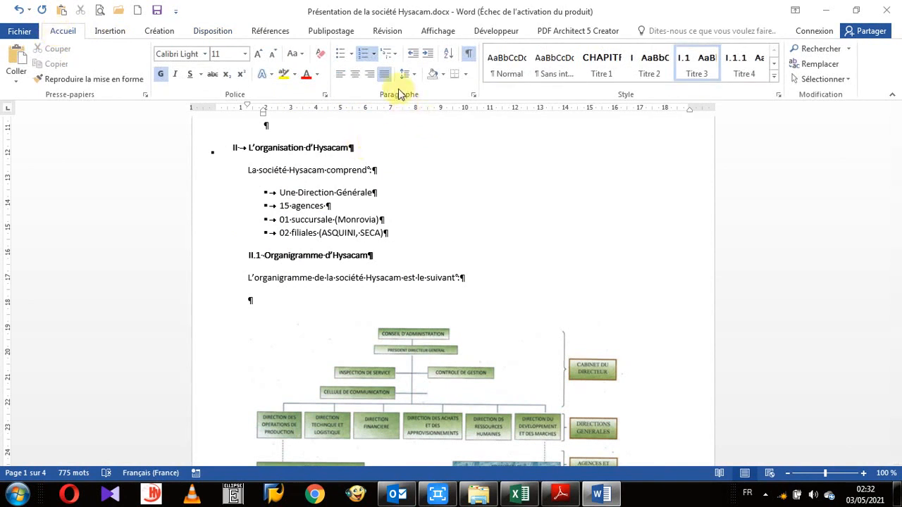
{"action": "left_click", "coordinate": [473, 100]}
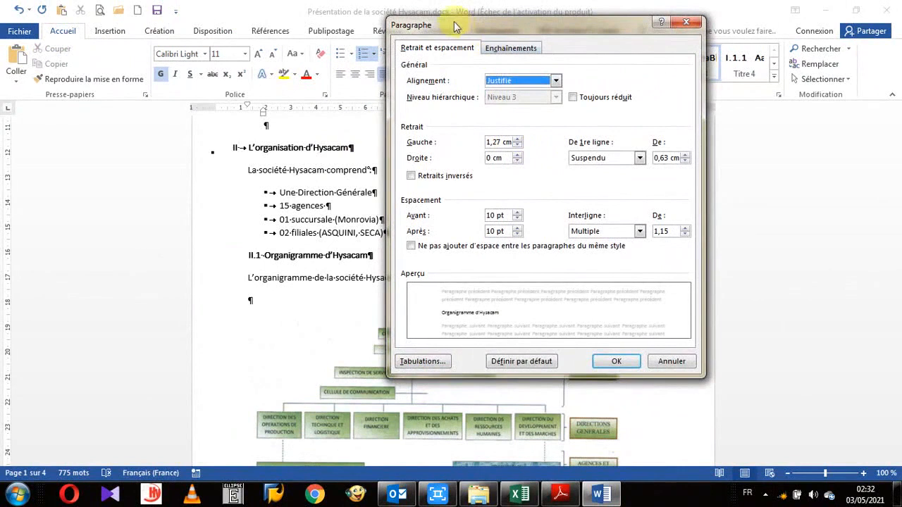
{"action": "left_click_drag", "start_coordinate": [461, 27], "coordinate": [500, 22]}
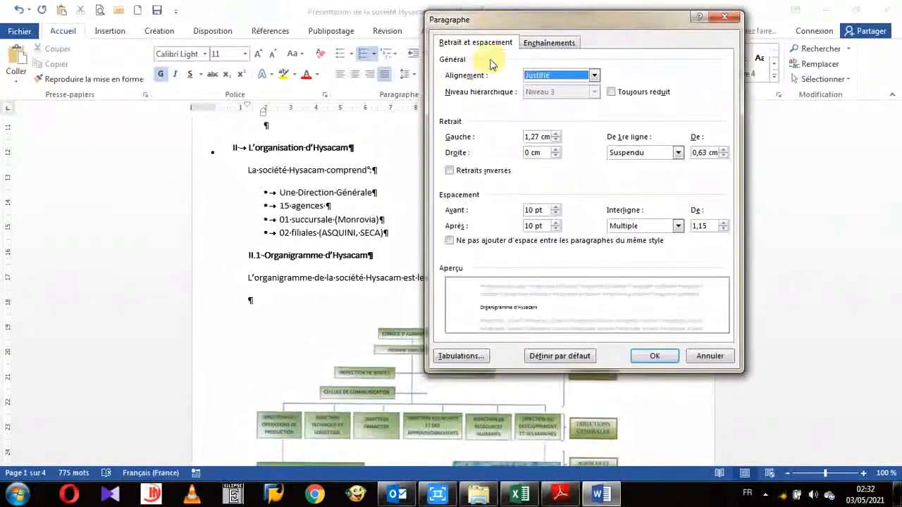
{"action": "left_click", "coordinate": [546, 44]}
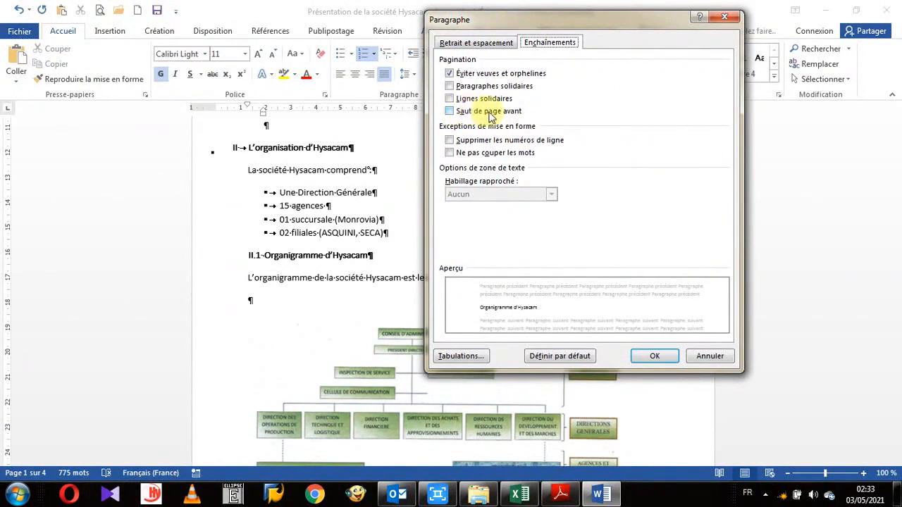
{"action": "left_click", "coordinate": [455, 112]}
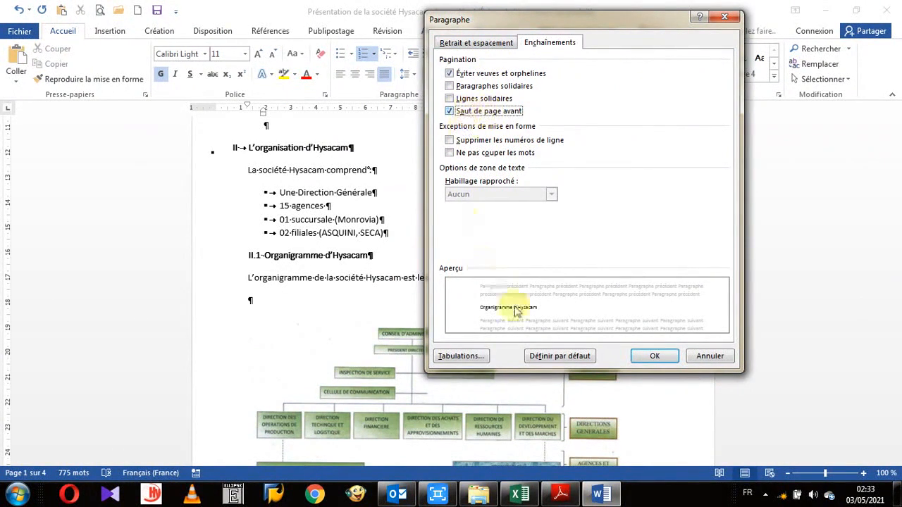
{"action": "left_click", "coordinate": [652, 357]}
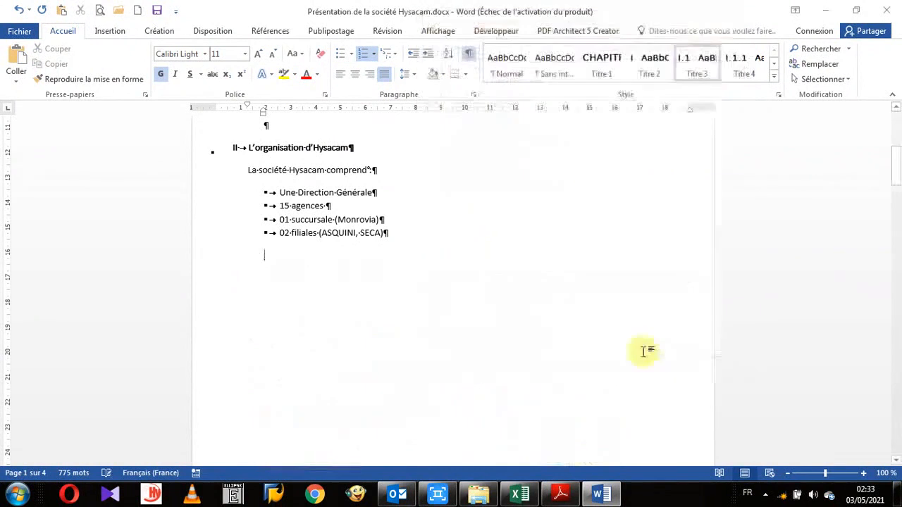
Step: Add two filler bullets, "Lmm" and "Mmm", below "02 filiales (ASQUINI, SECA)", followed by several empty unbulleted paragraphs
{"action": "scroll", "coordinate": [447, 306], "scroll_direction": "down", "scroll_amount": 10}
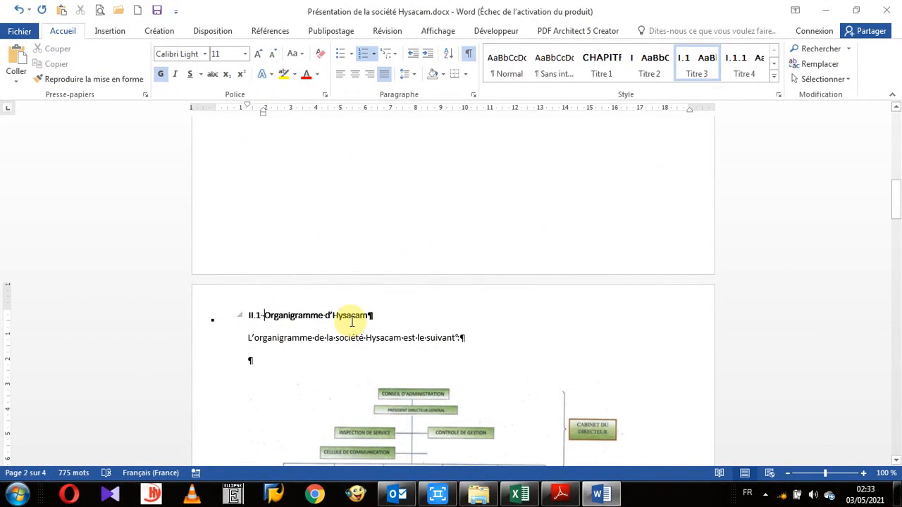
{"action": "scroll", "coordinate": [352, 318], "scroll_direction": "up", "scroll_amount": 8}
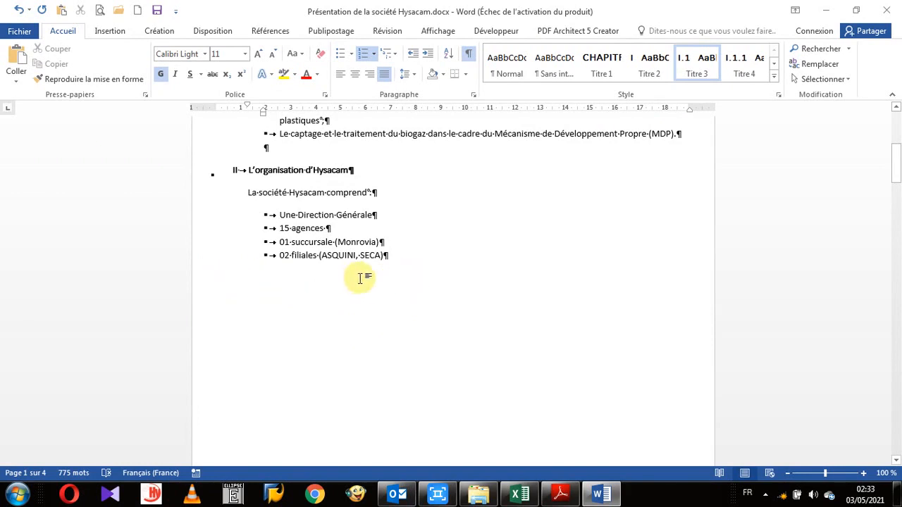
{"action": "scroll", "coordinate": [354, 274], "scroll_direction": "down", "scroll_amount": 10}
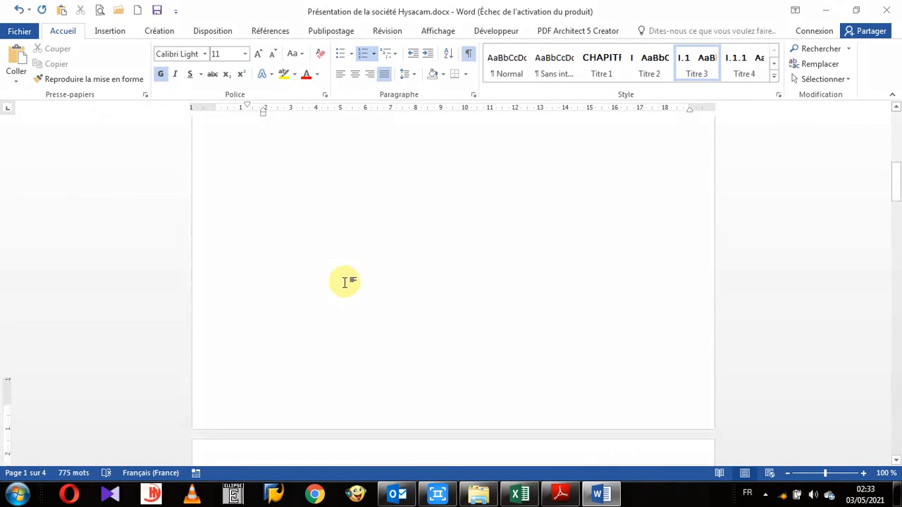
{"action": "scroll", "coordinate": [317, 302], "scroll_direction": "up", "scroll_amount": 4}
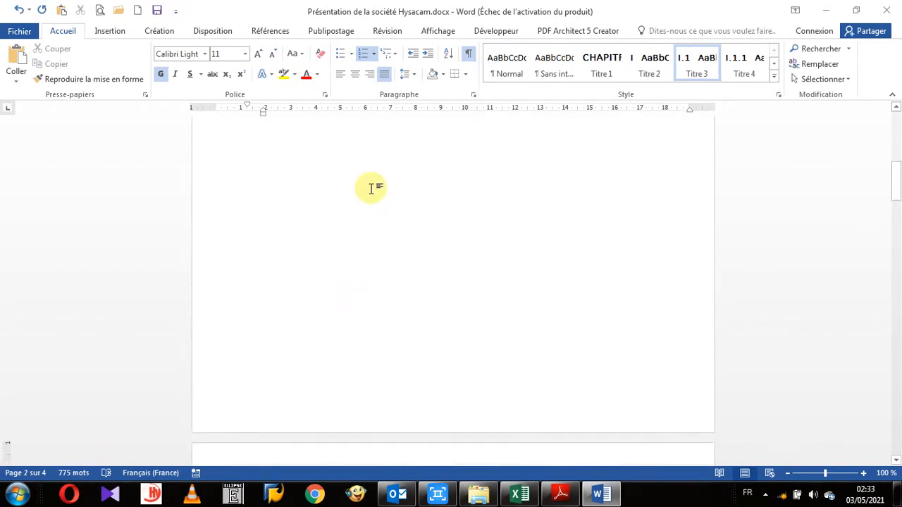
{"action": "scroll", "coordinate": [372, 188], "scroll_direction": "up", "scroll_amount": 4}
{"action": "left_click", "coordinate": [428, 233]}
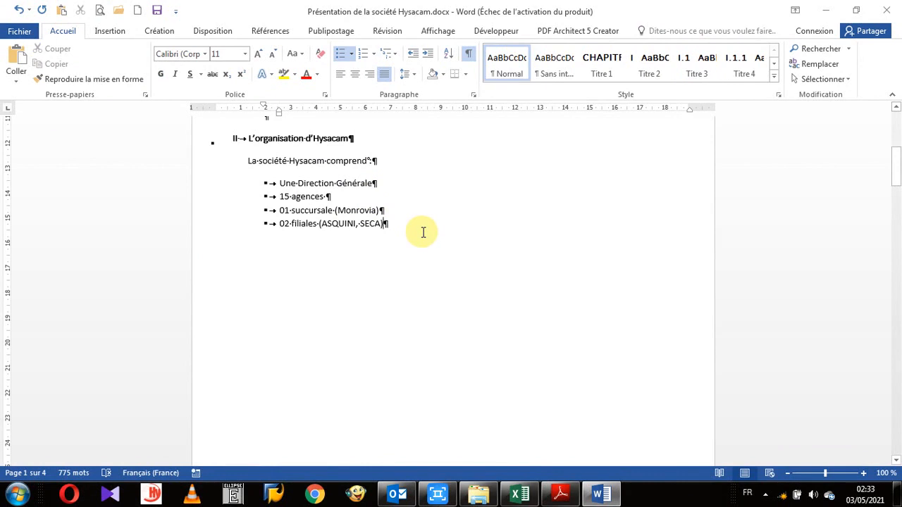
{"action": "key", "text": "Return"}
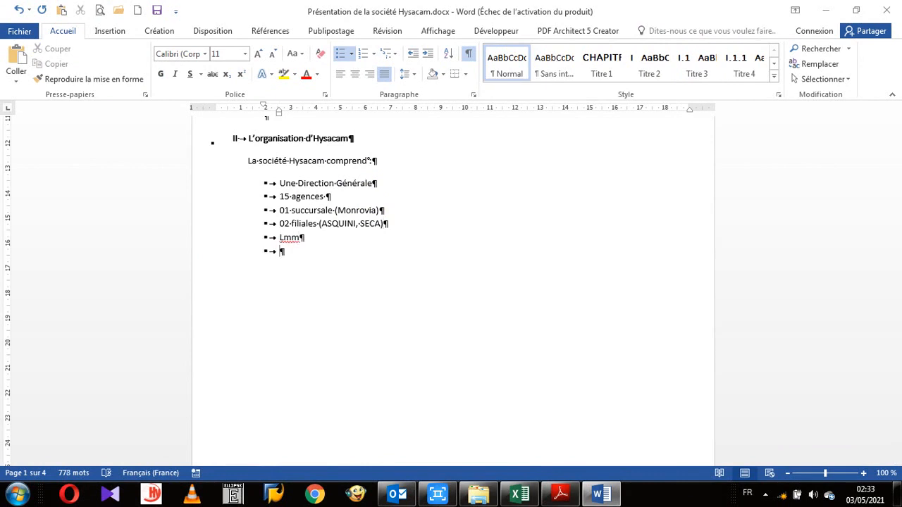
{"action": "key", "text": "Return"}
{"action": "key", "text": "Return"}
{"action": "key", "text": "Return"}
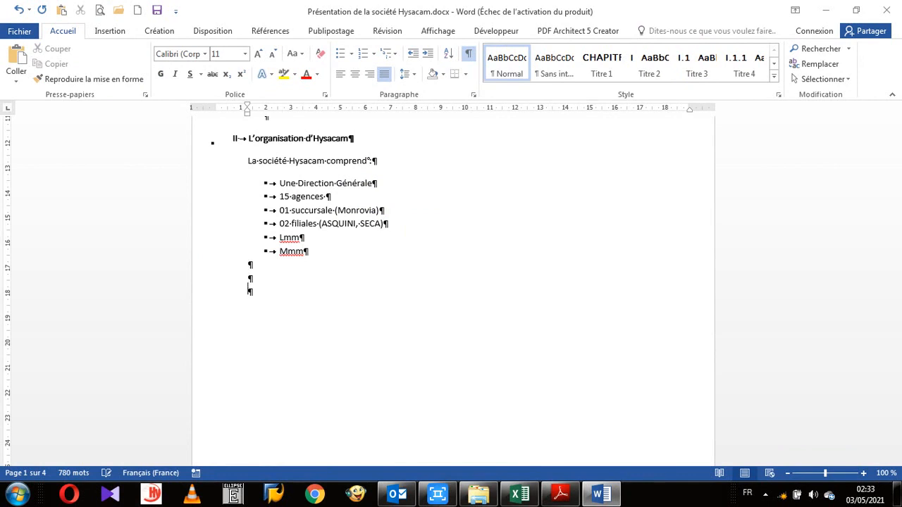
Step: Fill the rest of the first page with "Mm", "Lmmm" and "Kk" separated by empty paragraphs, continuing onto a new page
{"action": "scroll", "coordinate": [423, 233], "scroll_direction": "down", "scroll_amount": 6}
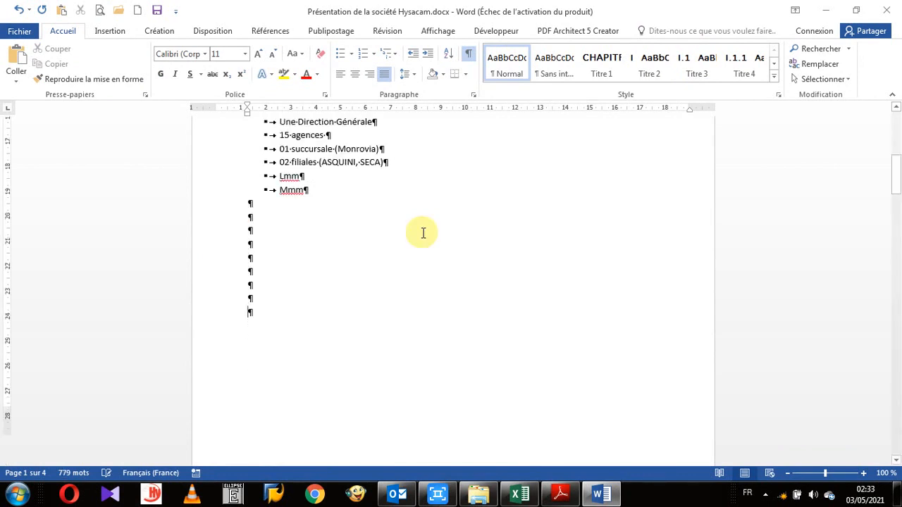
{"action": "type", "text": "mmm"}
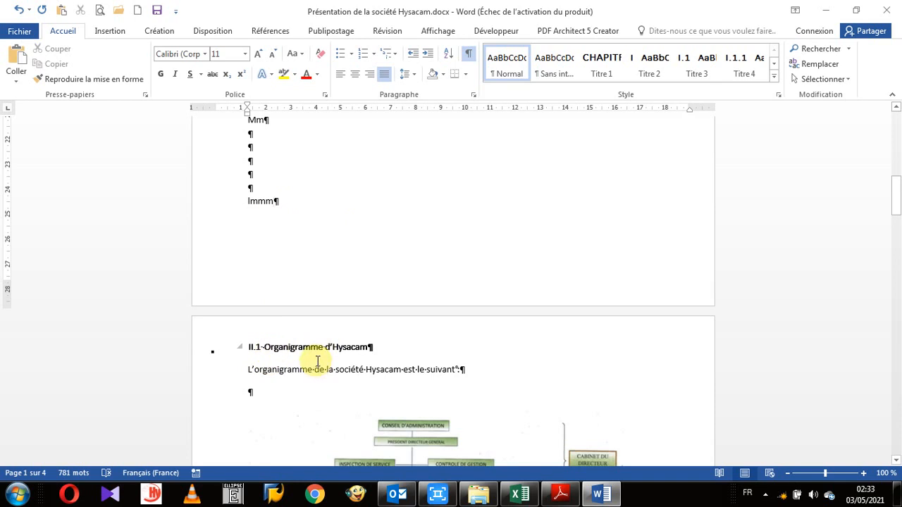
{"action": "key", "text": "Return"}
{"action": "key", "text": "Return"}
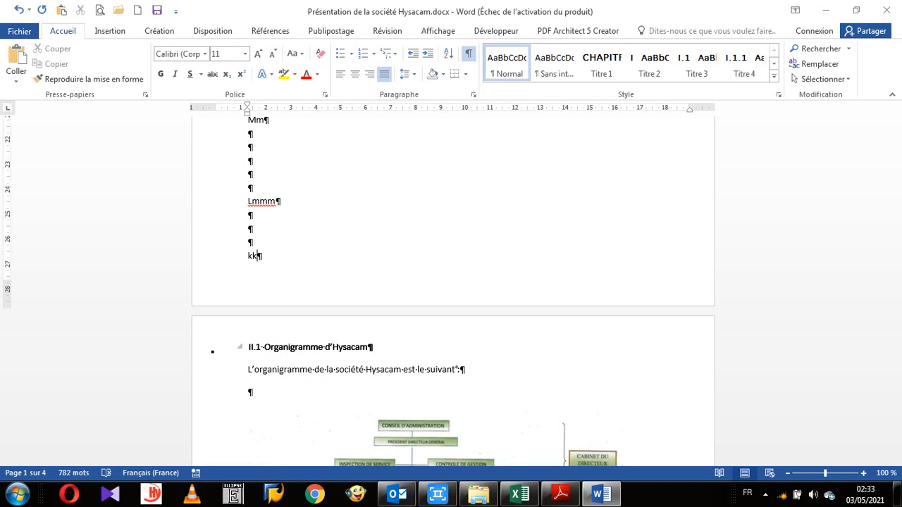
{"action": "key", "text": "ctrl+Return"}
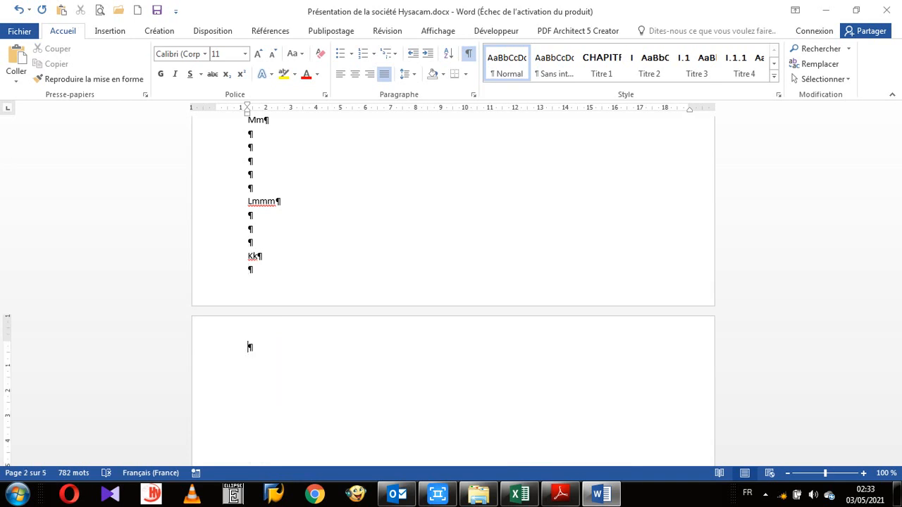
{"action": "scroll", "coordinate": [271, 362], "scroll_direction": "down", "scroll_amount": 4}
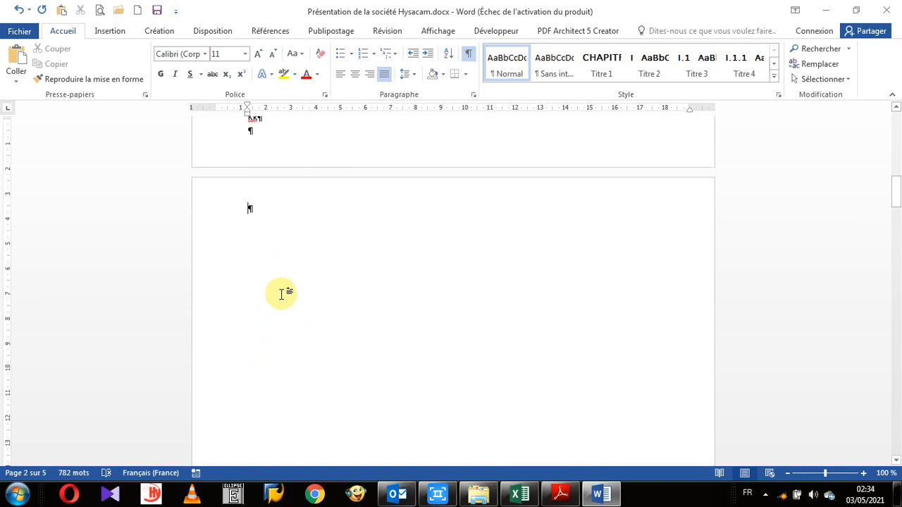
{"action": "scroll", "coordinate": [281, 295], "scroll_direction": "down", "scroll_amount": 18}
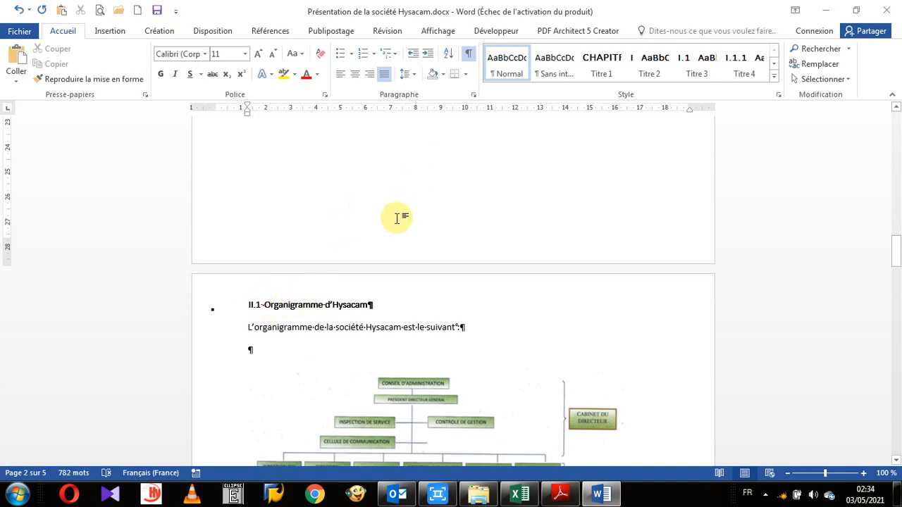
{"action": "scroll", "coordinate": [423, 187], "scroll_direction": "up", "scroll_amount": 4}
{"action": "left_click", "coordinate": [473, 95]}
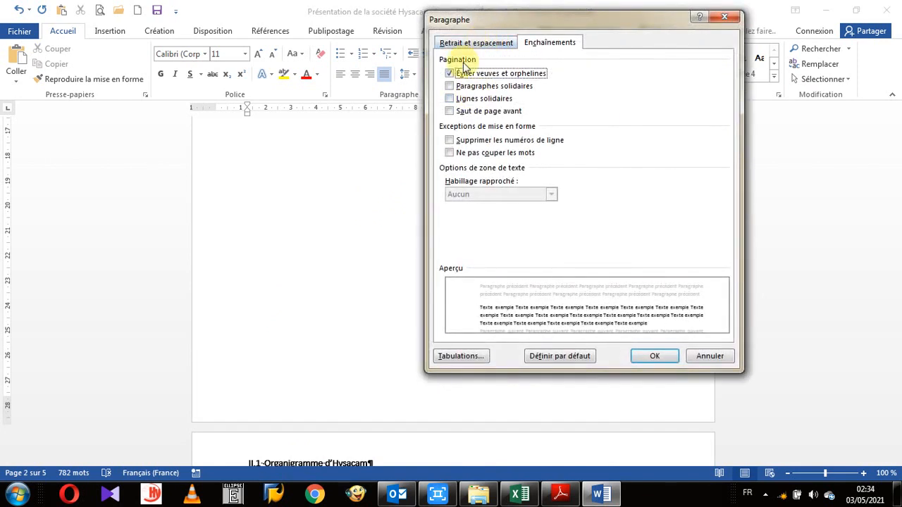
{"action": "left_click", "coordinate": [724, 16]}
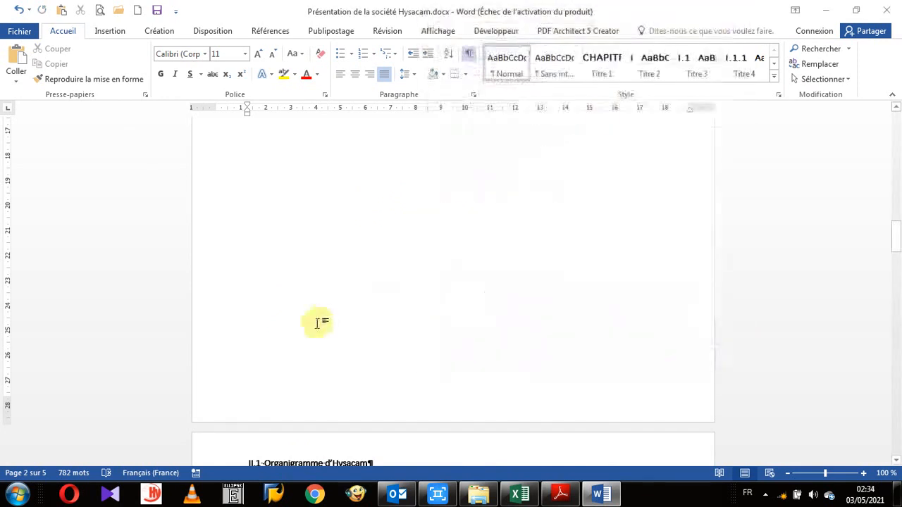
Step: Turn off the paragraph option "Saut de page avant" for the heading "II.1 Organigramme d'Hysacam"
{"action": "scroll", "coordinate": [316, 322], "scroll_direction": "down", "scroll_amount": 3}
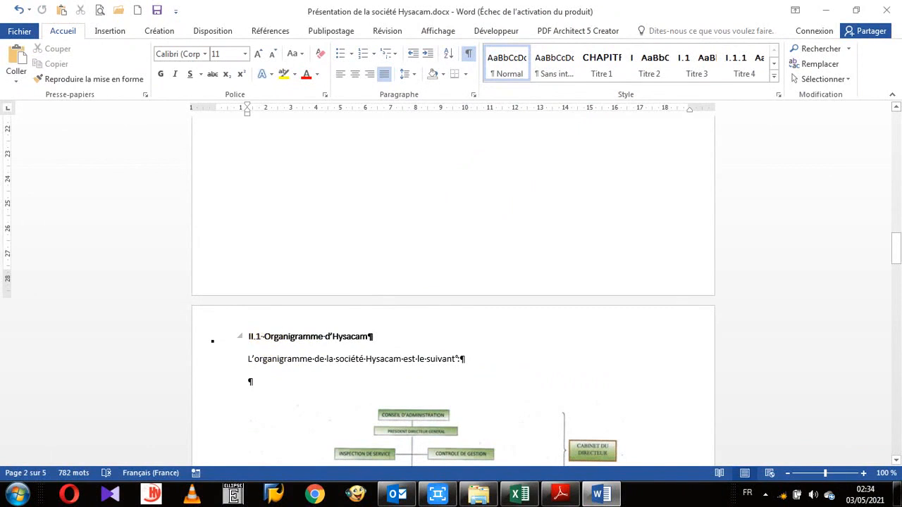
{"action": "left_click", "coordinate": [265, 336]}
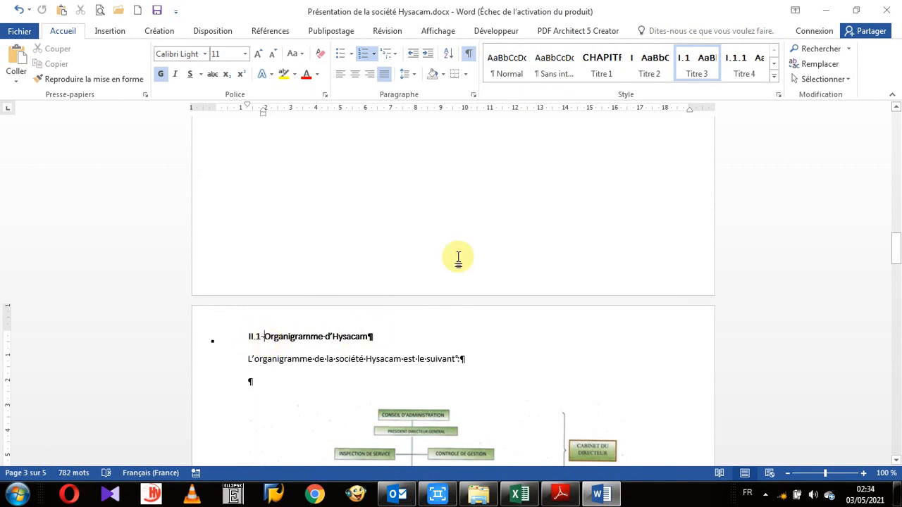
{"action": "left_click", "coordinate": [472, 98]}
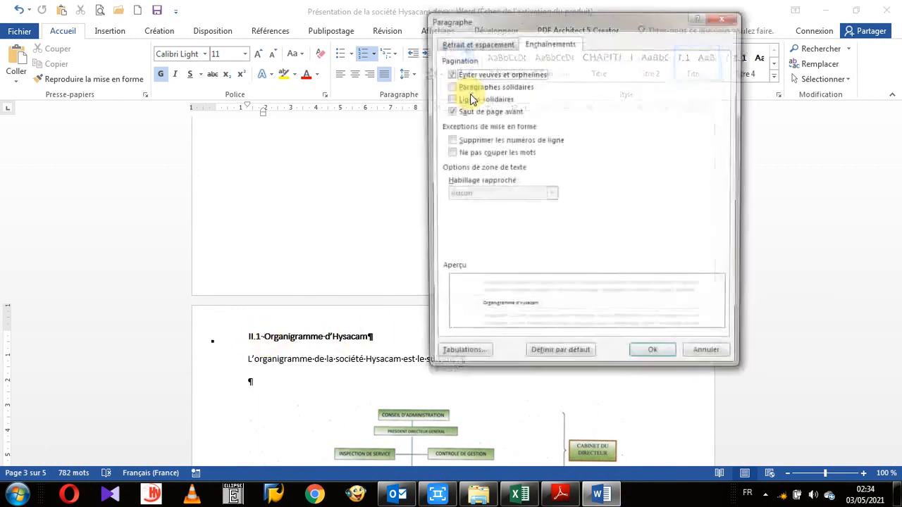
{"action": "left_click", "coordinate": [467, 112]}
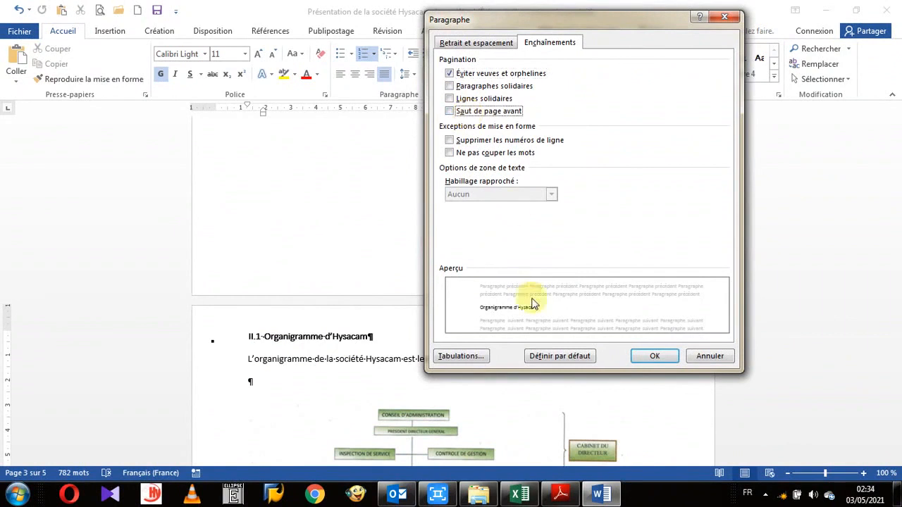
{"action": "left_click", "coordinate": [654, 356]}
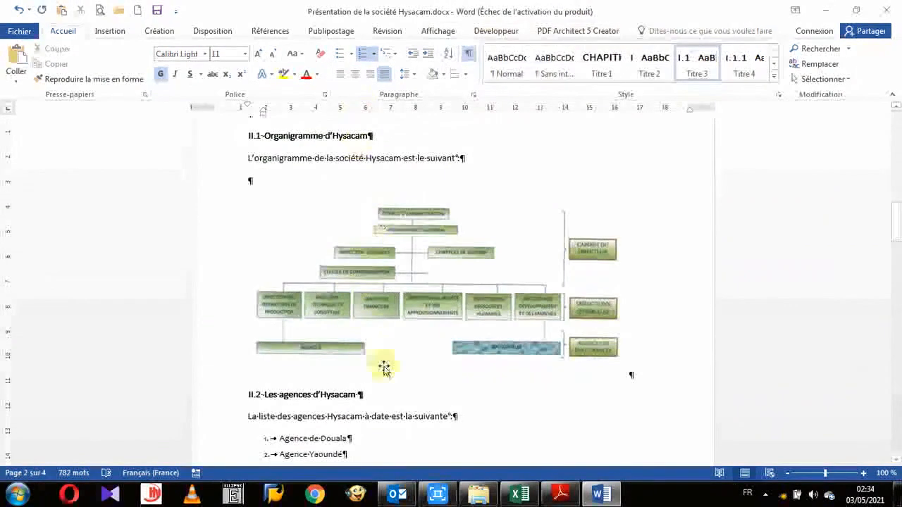
Step: Delete all empty and filler paragraphs between the "Mmm" bullet and heading II.1
{"action": "scroll", "coordinate": [346, 312], "scroll_direction": "up", "scroll_amount": 5}
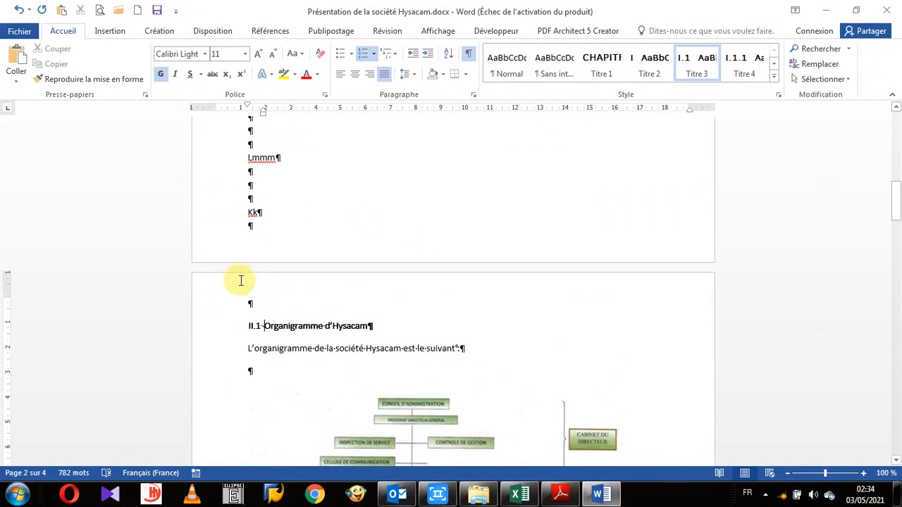
{"action": "scroll", "coordinate": [240, 280], "scroll_direction": "up", "scroll_amount": 7}
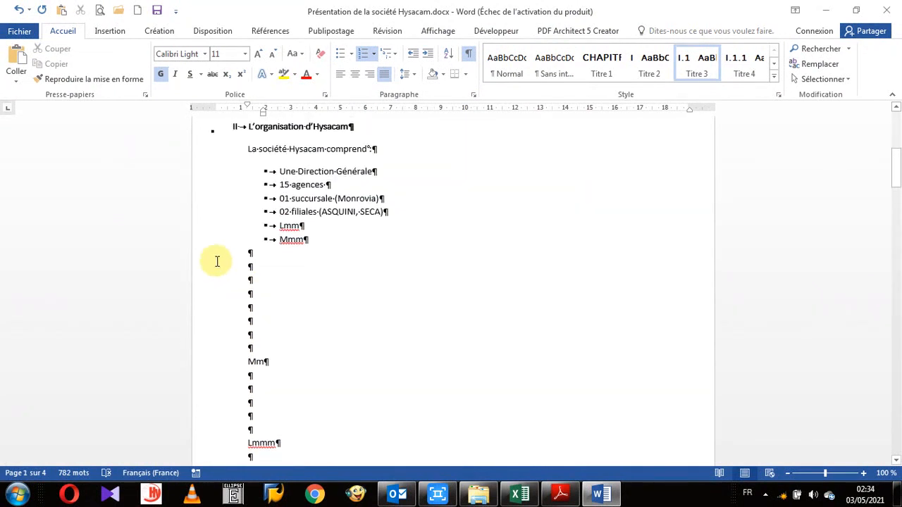
{"action": "left_click_drag", "start_coordinate": [202, 261], "coordinate": [251, 396]}
{"action": "key", "text": "Delete"}
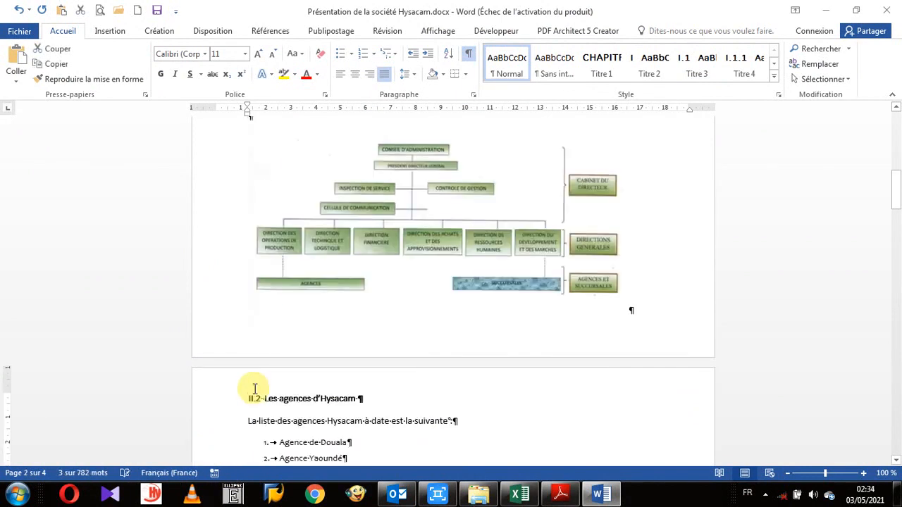
{"action": "scroll", "coordinate": [252, 391], "scroll_direction": "up", "scroll_amount": 4}
{"action": "scroll", "coordinate": [288, 396], "scroll_direction": "up", "scroll_amount": 2}
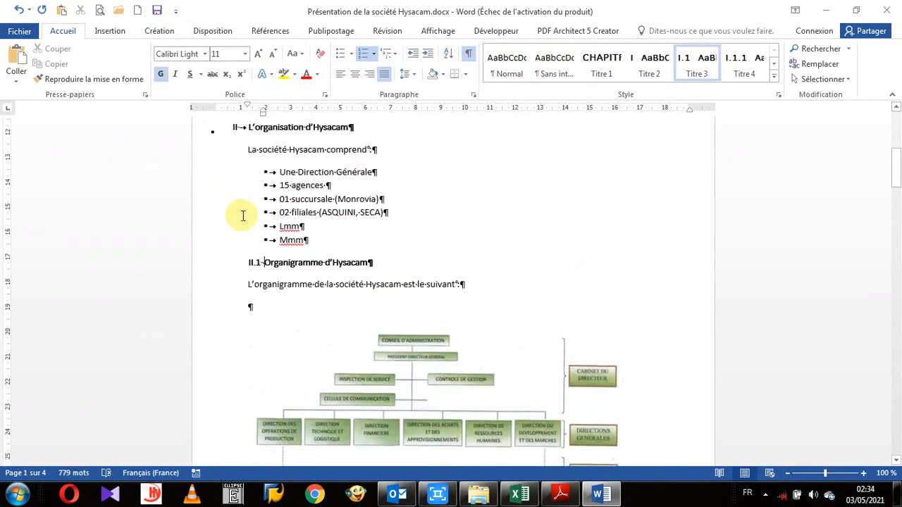
Step: Delete the filler bullets "Lmm" and "Mmm", and insert a manual page break directly before the heading "II.1 Organigramme d'Hysacam"
{"action": "left_click_drag", "start_coordinate": [191, 237], "coordinate": [189, 235]}
{"action": "key", "text": "Delete"}
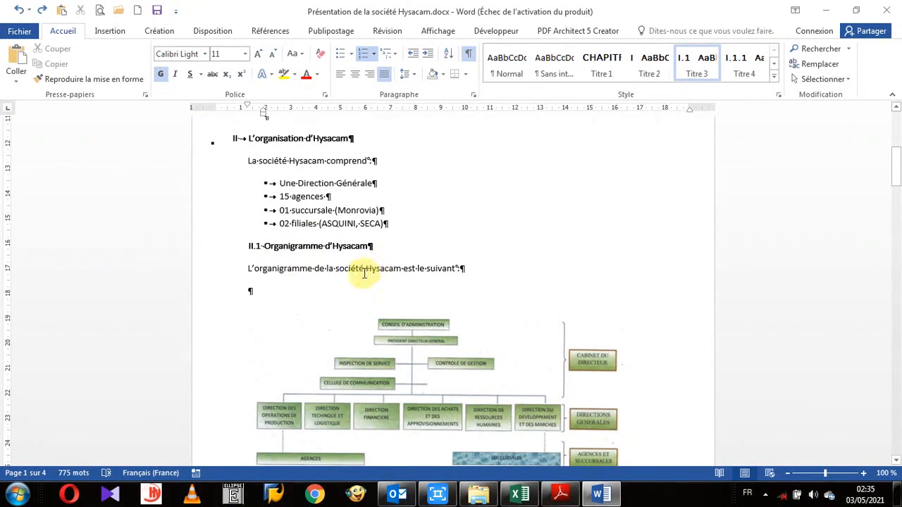
{"action": "left_click", "coordinate": [262, 246]}
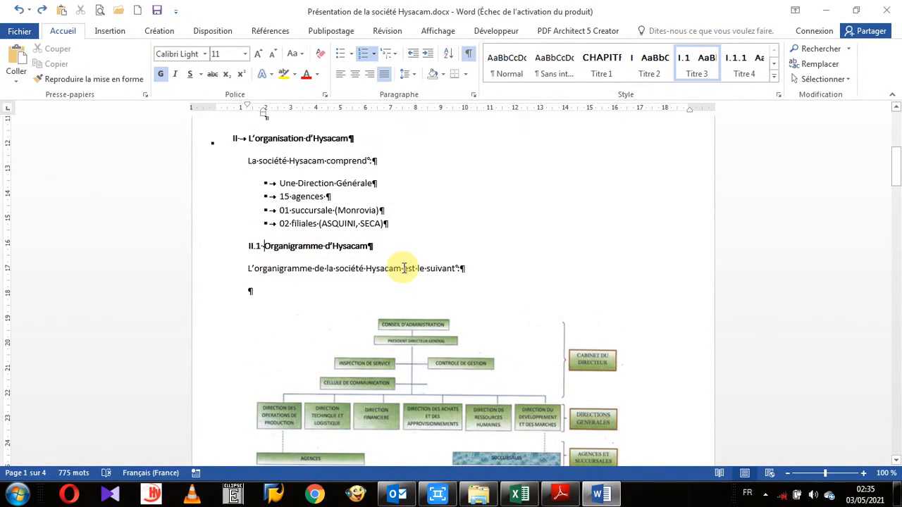
{"action": "key", "text": "ctrl+Return"}
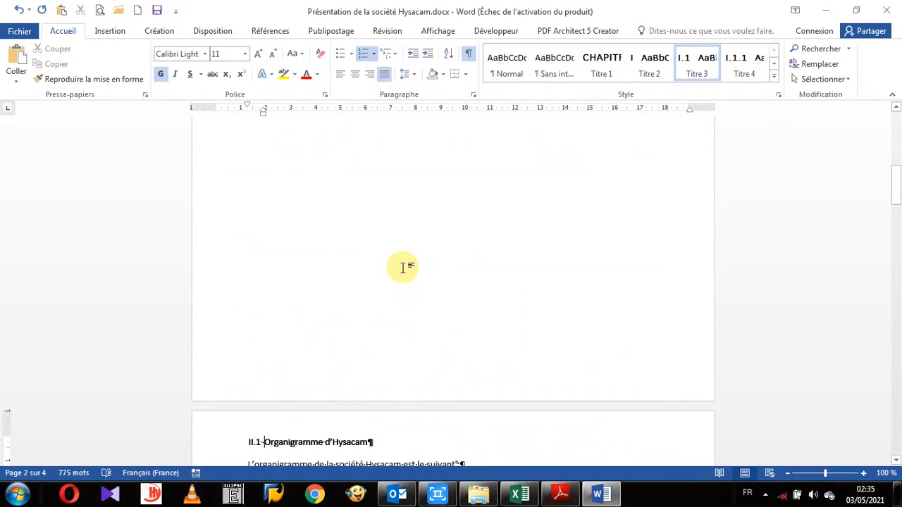
Step: Examine the "Saut de page" mark below the section II bullets and the page layout of the sections that follow it
{"action": "scroll", "coordinate": [409, 303], "scroll_direction": "up", "scroll_amount": 10}
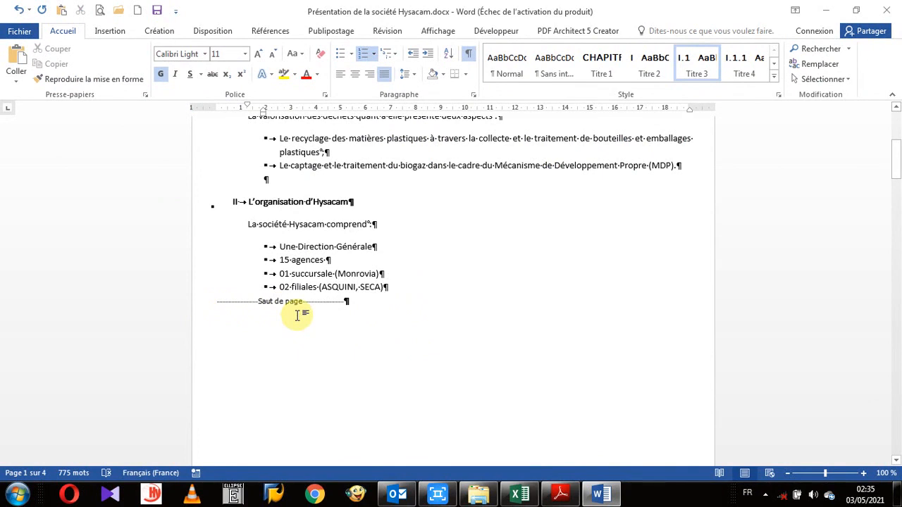
{"action": "scroll", "coordinate": [380, 349], "scroll_direction": "up", "scroll_amount": 1}
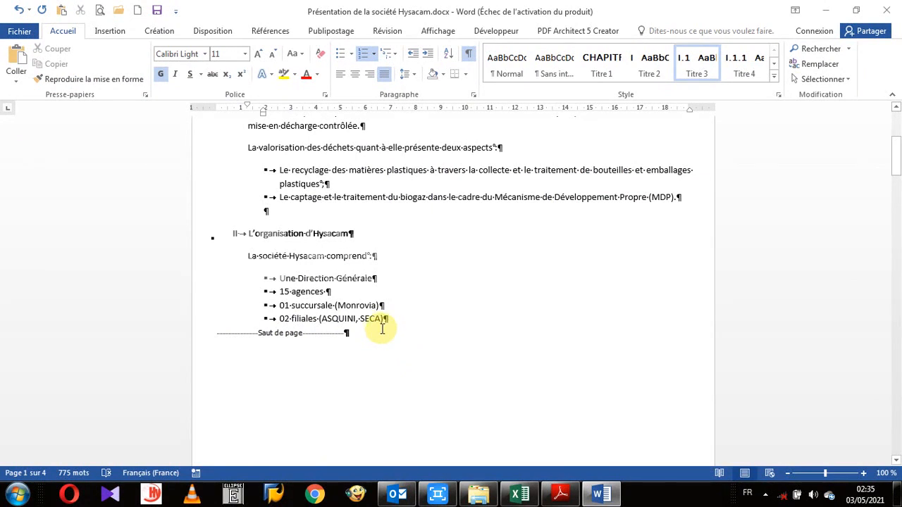
{"action": "scroll", "coordinate": [382, 328], "scroll_direction": "up", "scroll_amount": 5}
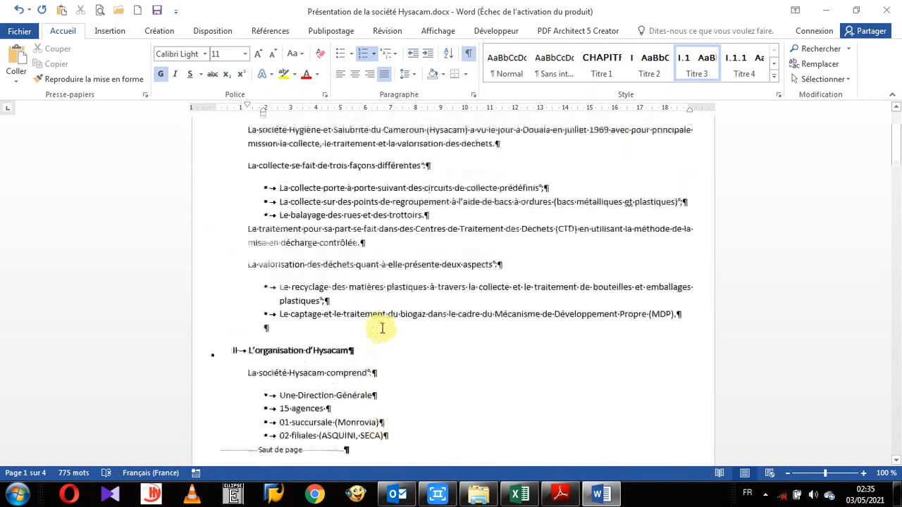
{"action": "scroll", "coordinate": [379, 324], "scroll_direction": "down", "scroll_amount": 15}
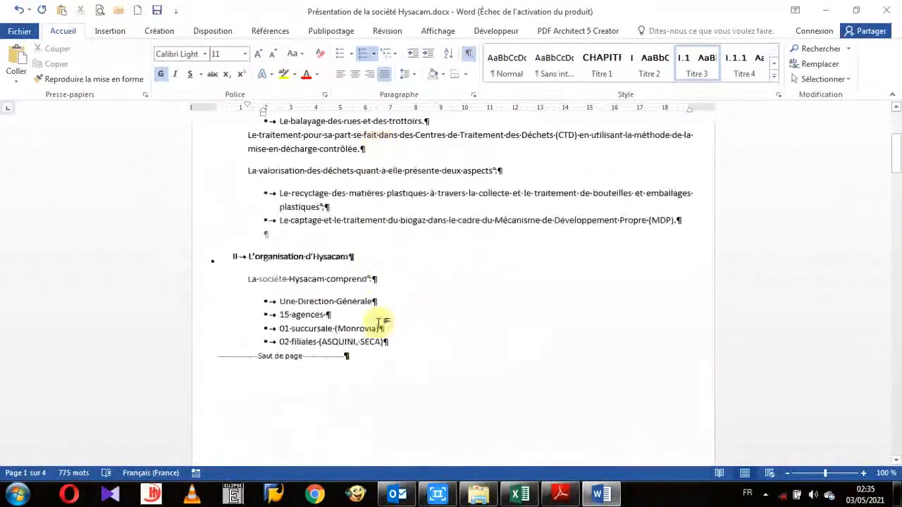
{"action": "scroll", "coordinate": [379, 324], "scroll_direction": "down", "scroll_amount": 10}
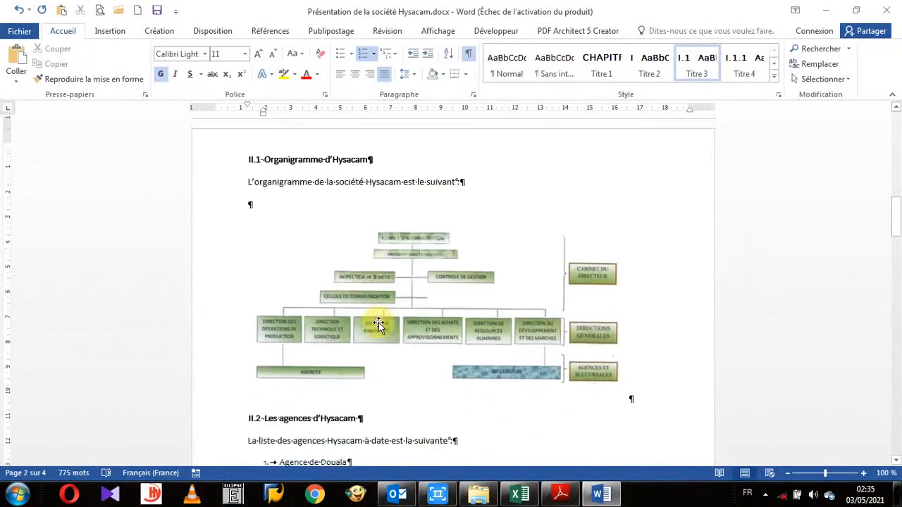
{"action": "scroll", "coordinate": [379, 323], "scroll_direction": "down", "scroll_amount": 12}
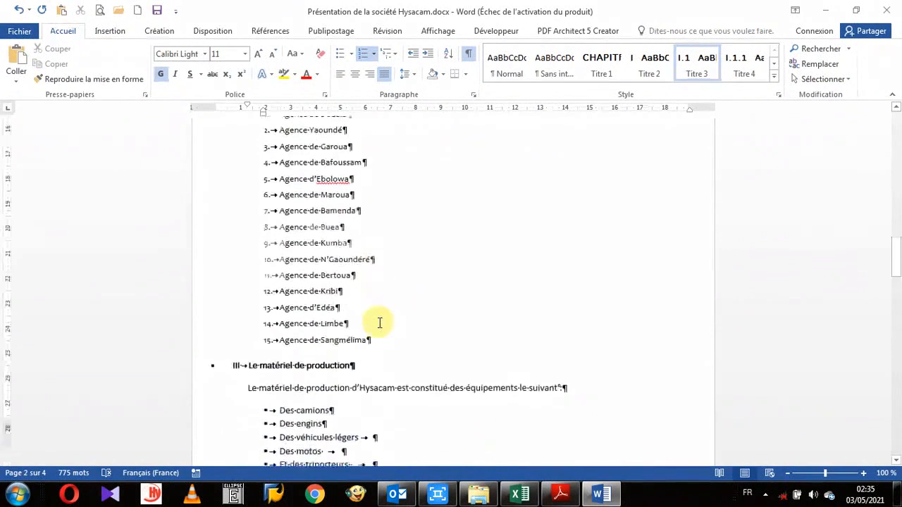
{"action": "scroll", "coordinate": [379, 323], "scroll_direction": "down", "scroll_amount": 6}
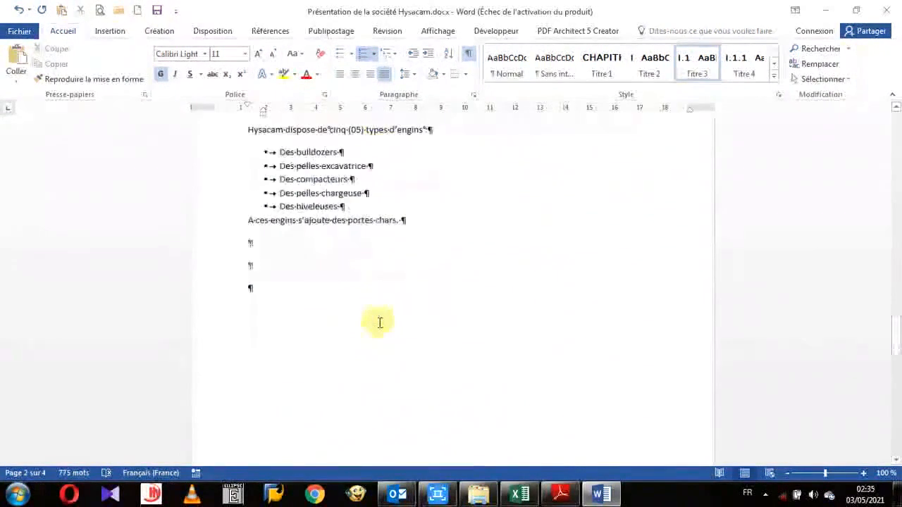
{"action": "scroll", "coordinate": [379, 322], "scroll_direction": "up", "scroll_amount": 10}
{"action": "scroll", "coordinate": [379, 322], "scroll_direction": "up", "scroll_amount": 10}
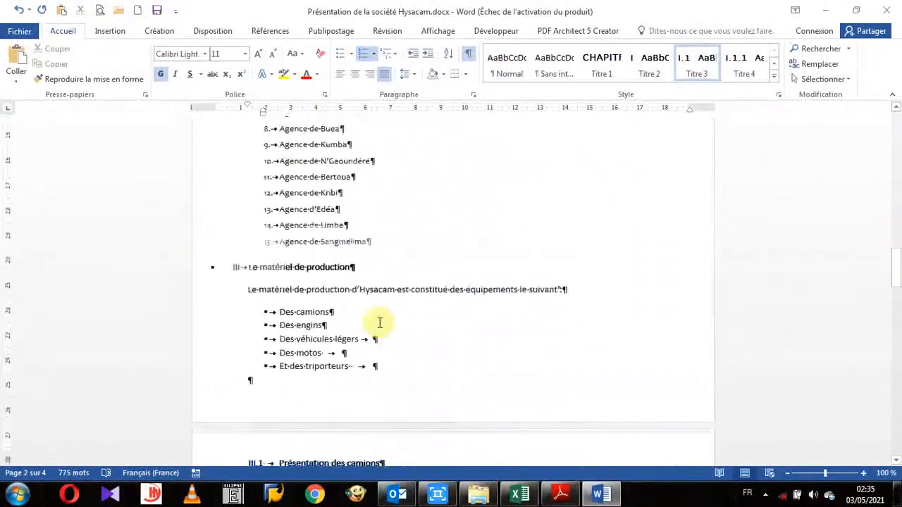